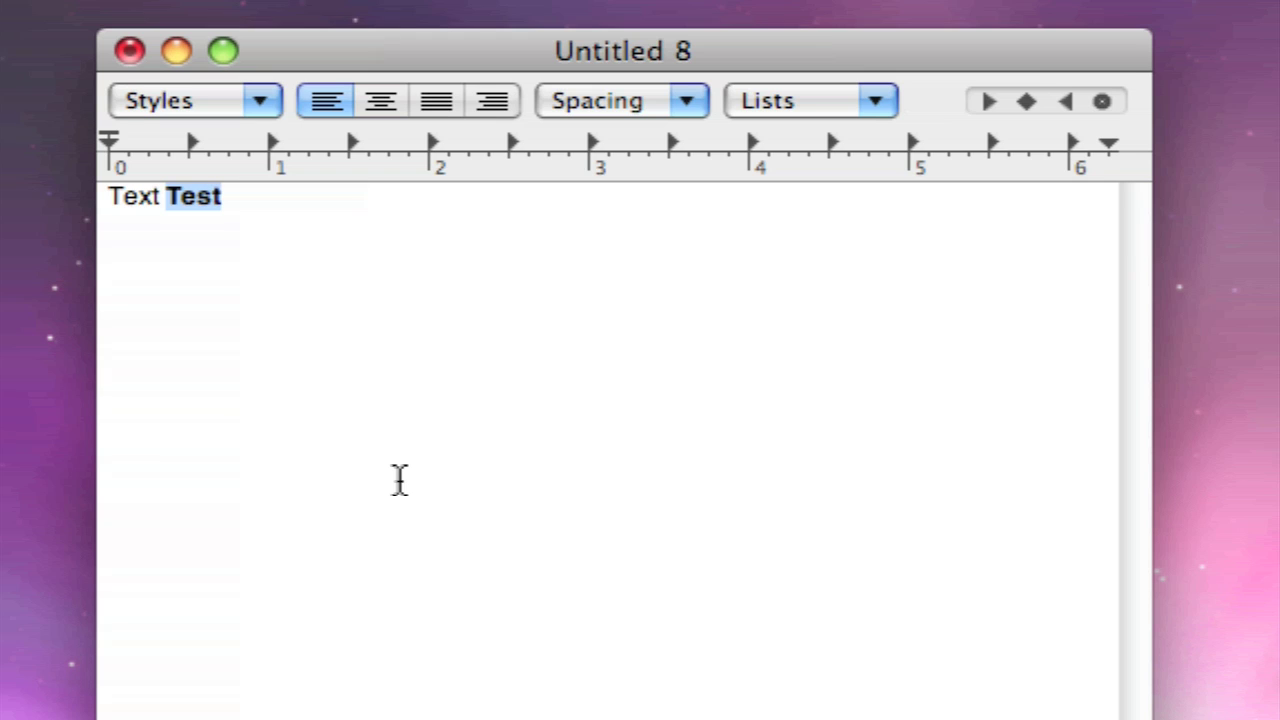
Try underline and italic on the selected word "Test", and undo the italic, underline and bold formatting.
key("super+u")
key("super+i")
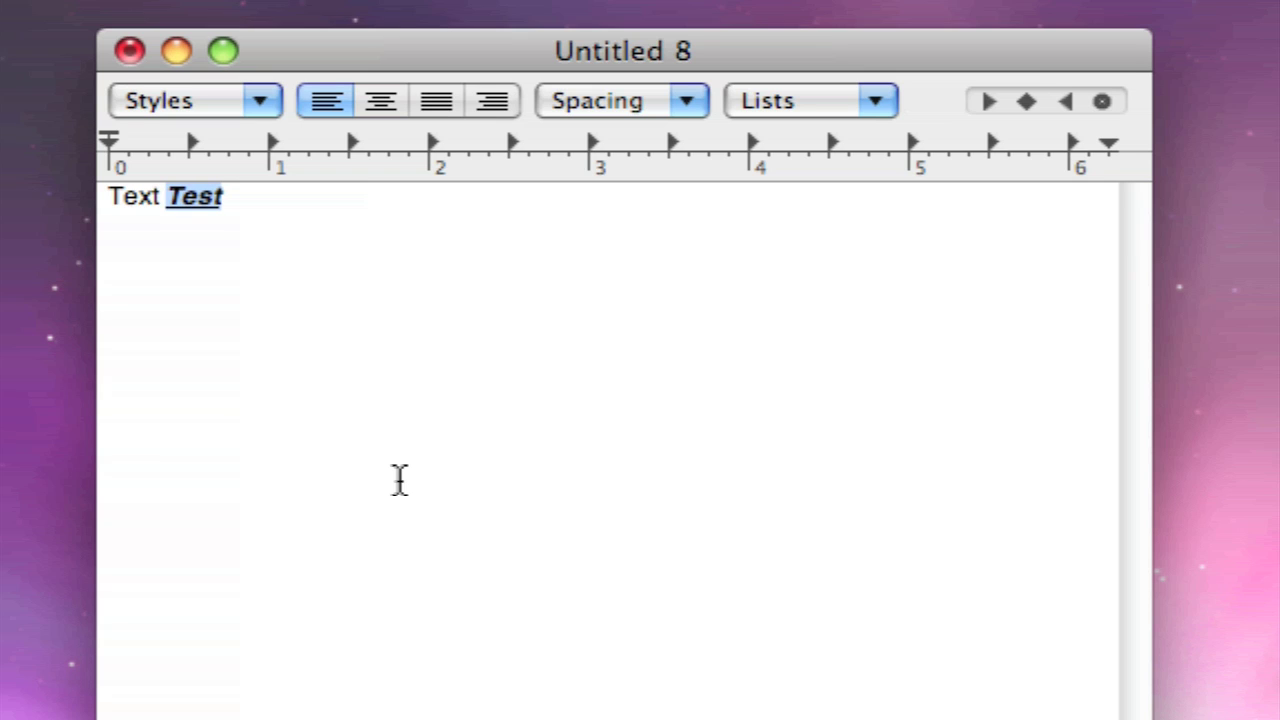
key("super+z")
key("super+z")
key("super+z")
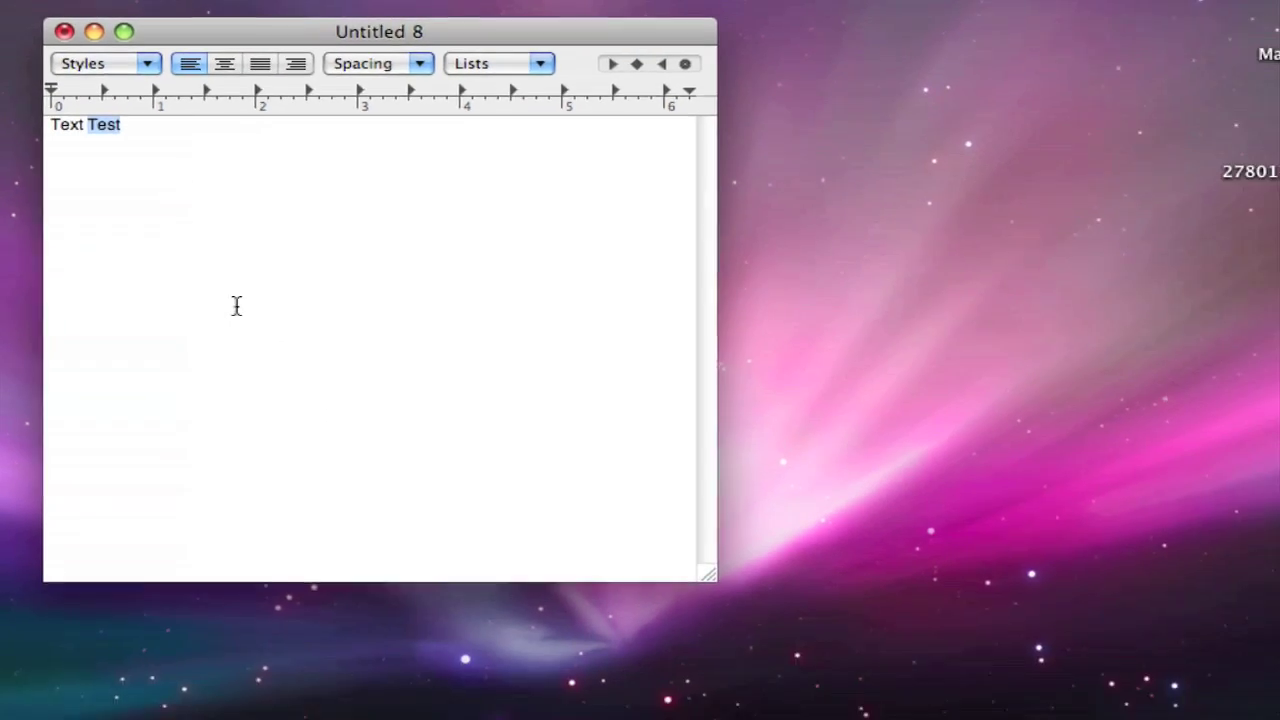
Show the Fonts window for the word "Test", look over the font formatting commands, and close the Fonts window.
key("super+t")
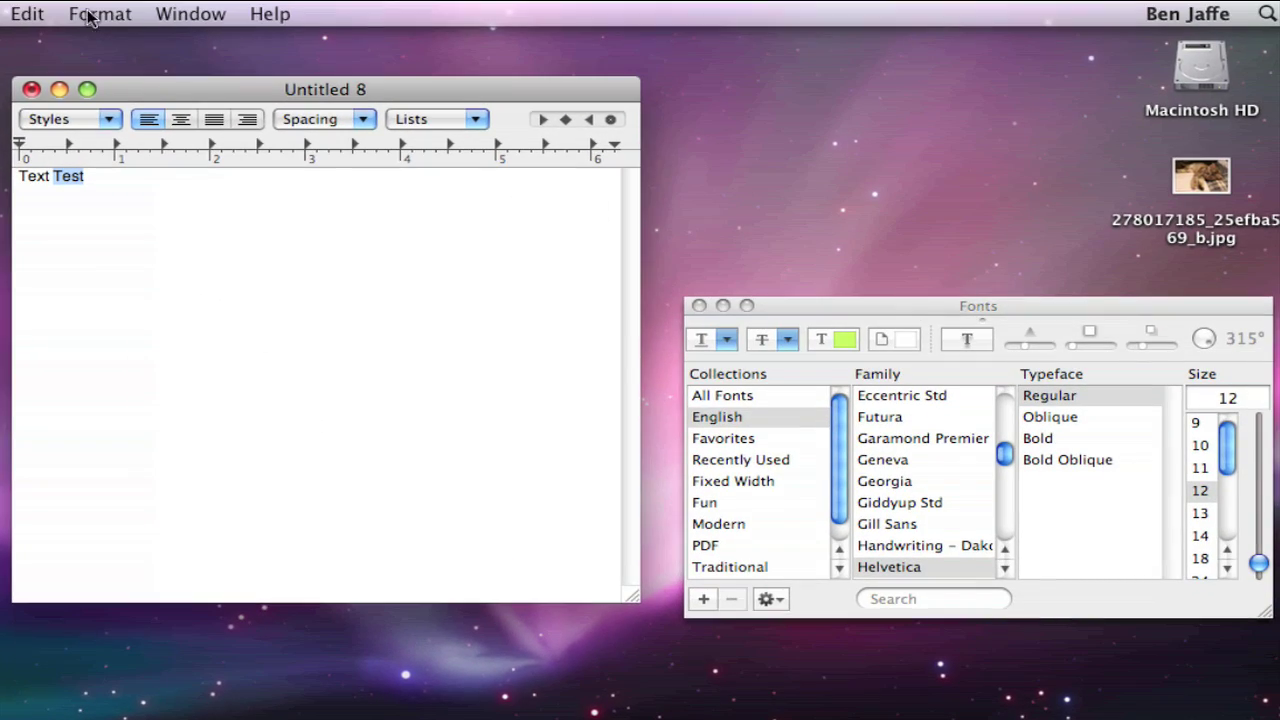
left_click(98, 13)
mouse_move(92, 50)
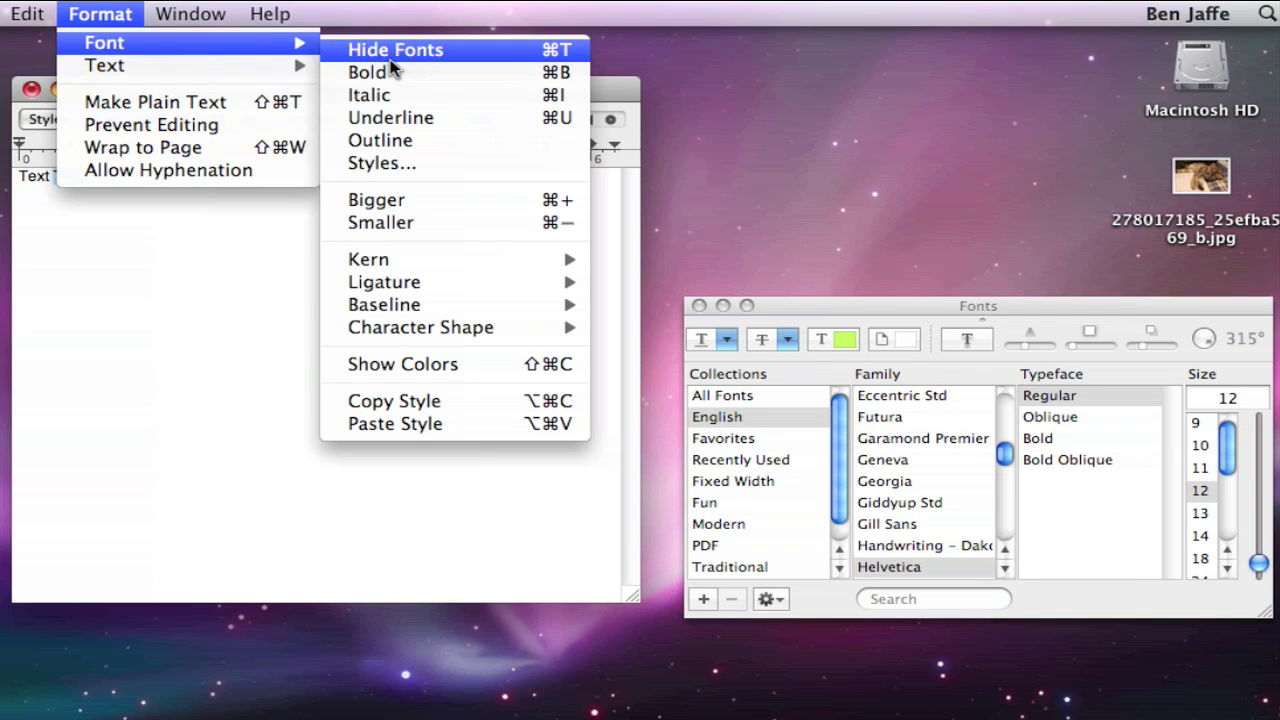
left_click(1037, 303)
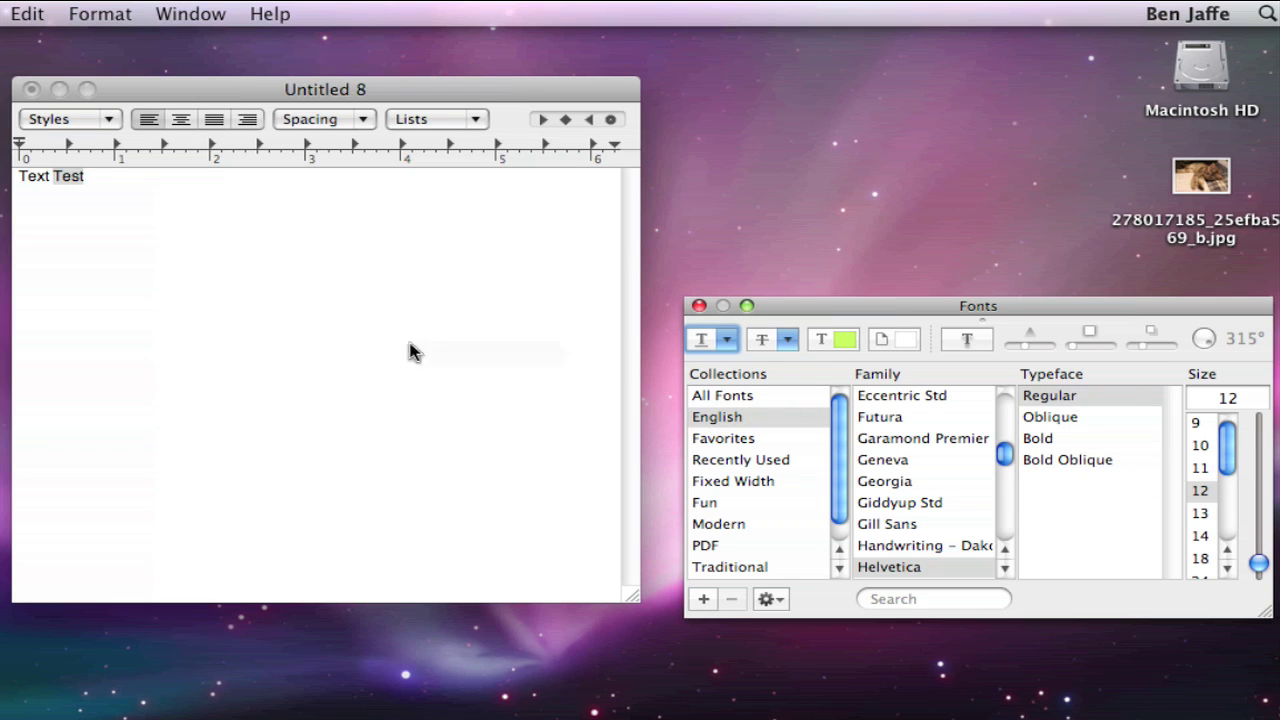
left_click(371, 347)
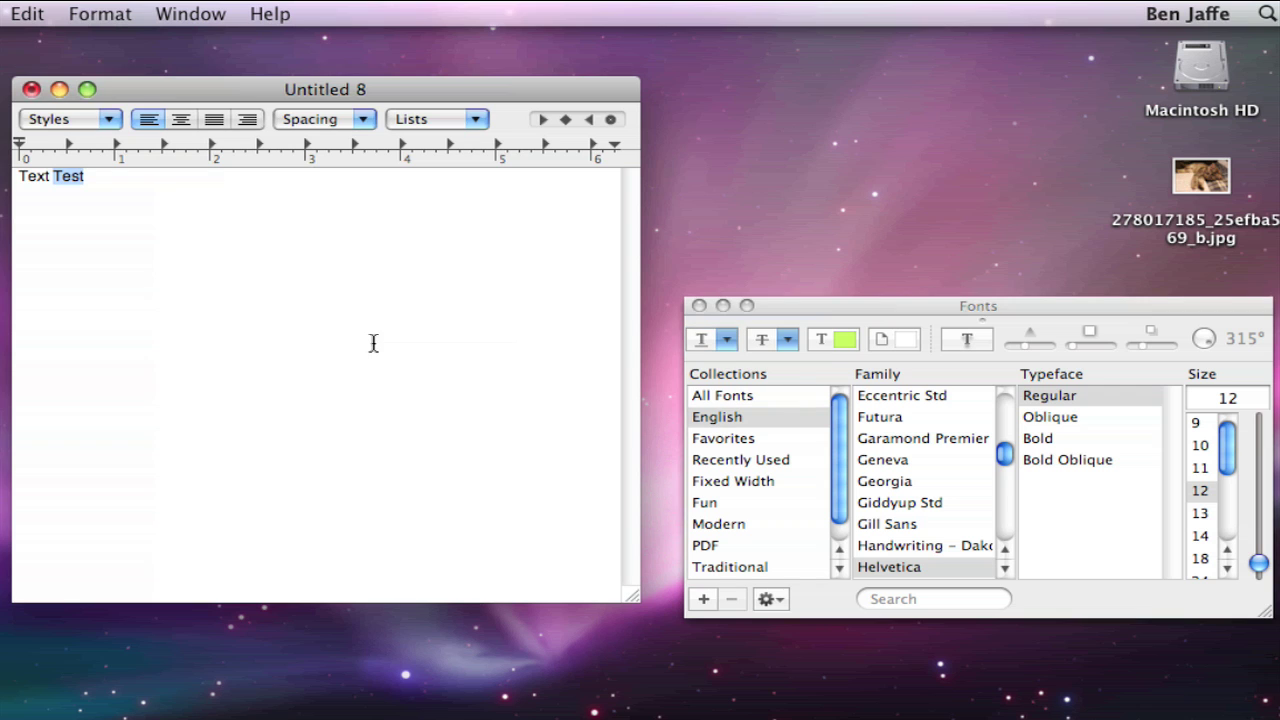
left_click(699, 305)
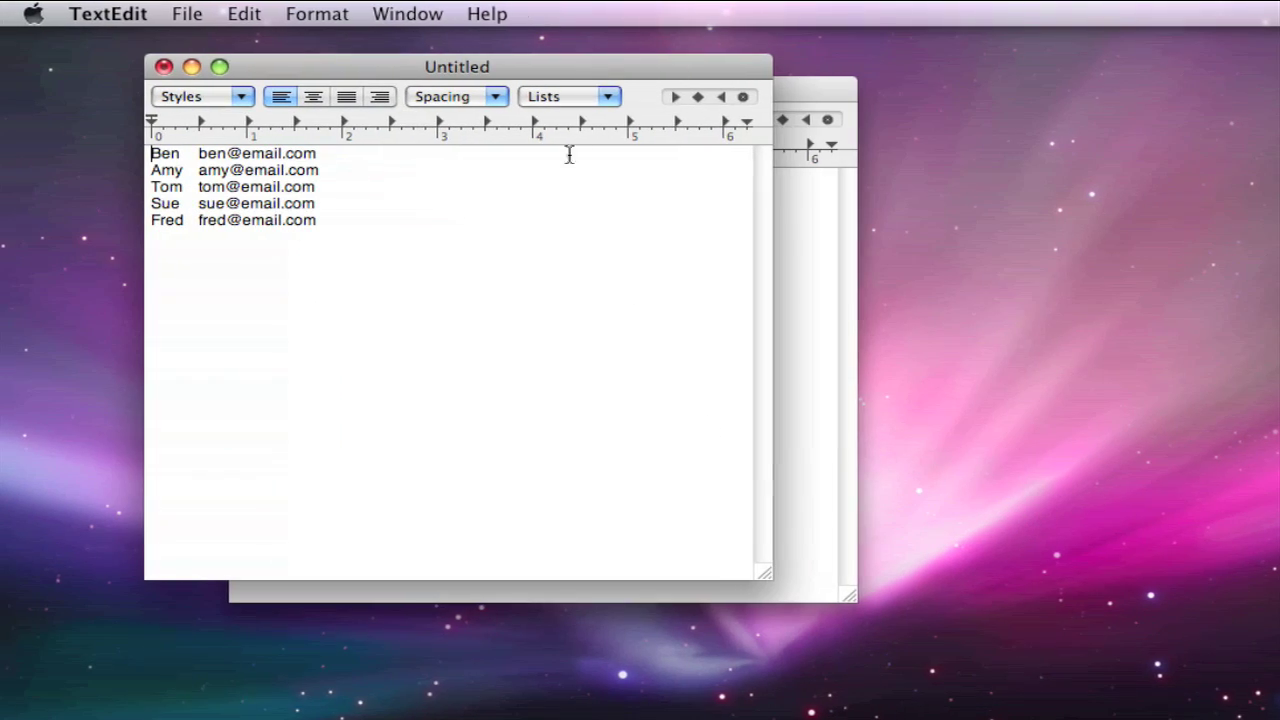
Copy only the email address column from the contact list and paste it into a new document.
left_click_drag(591, 77, 1051, 261)
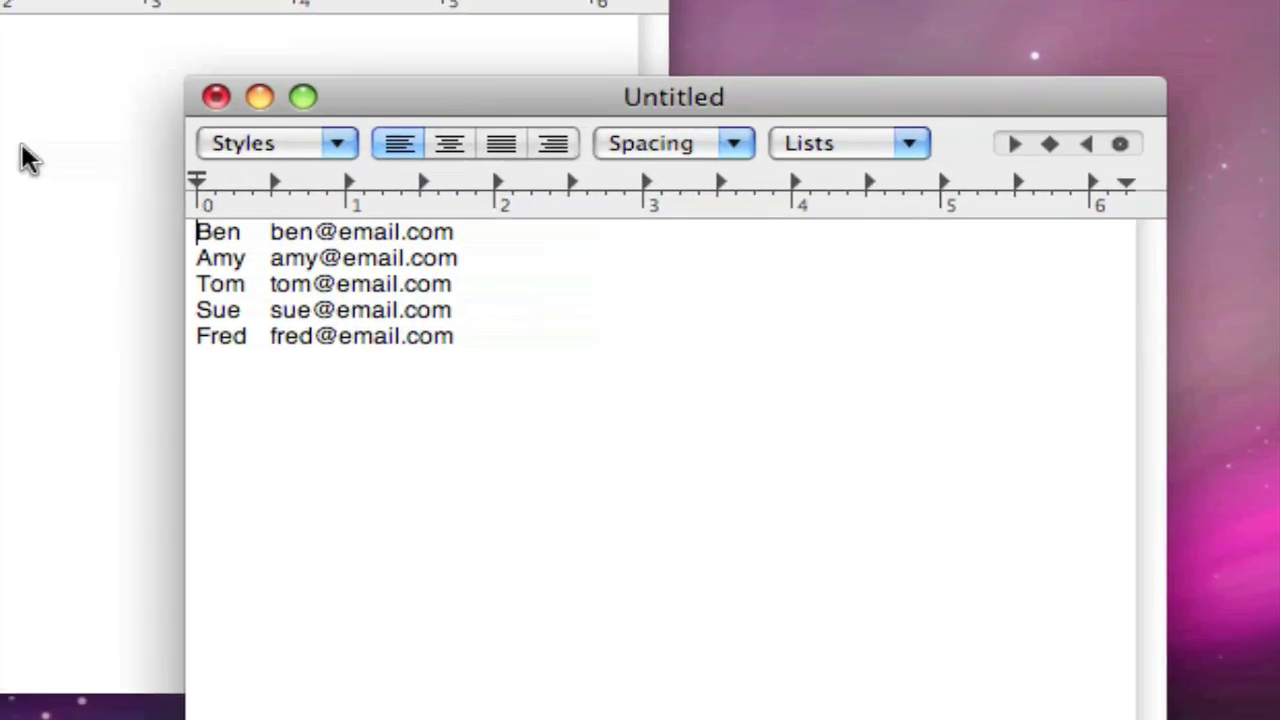
left_click_drag(417, 328, 114, 260)
left_click(470, 358)
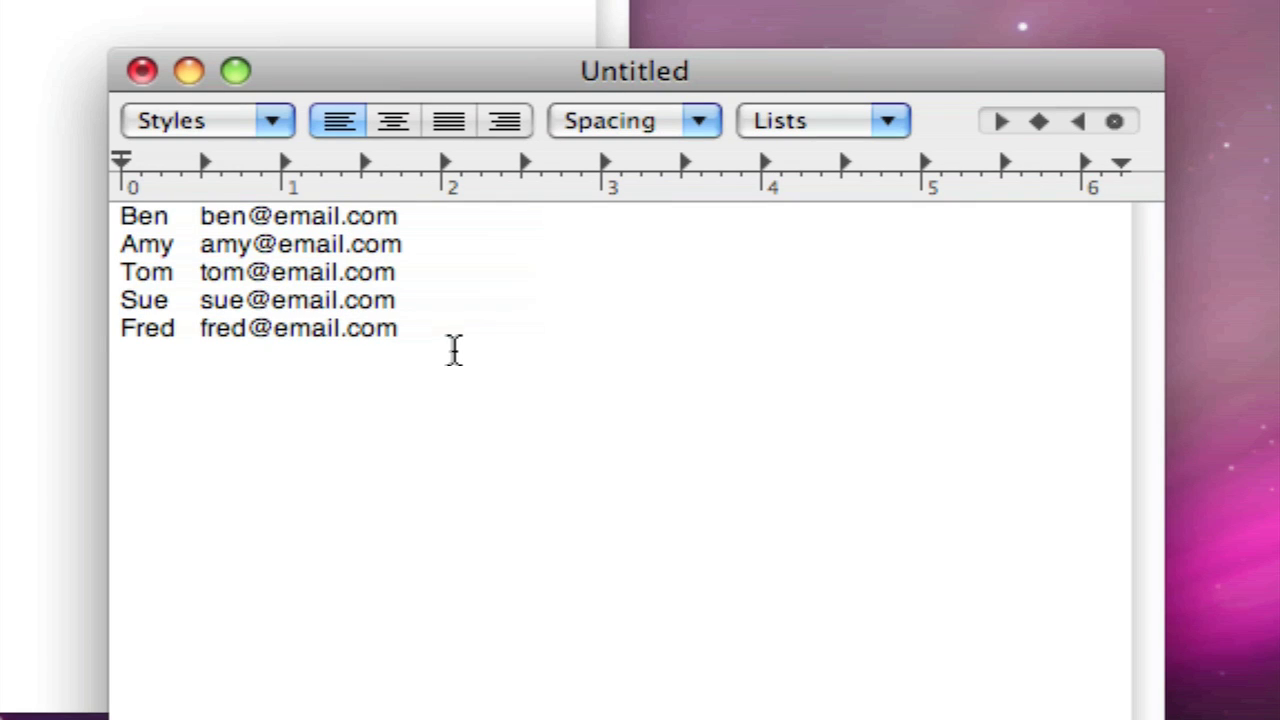
left_click_drag(451, 349, 190, 218)
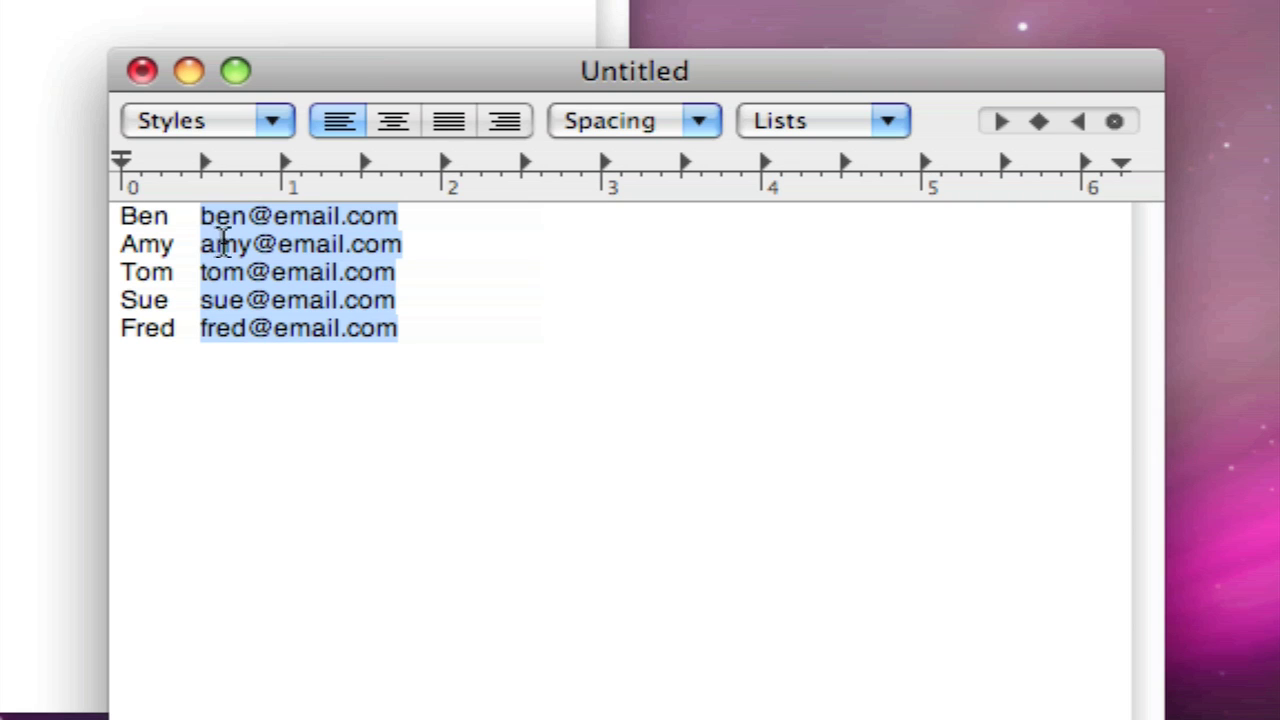
left_click(520, 377)
left_click_drag(420, 363, 200, 186)
key("super+c")
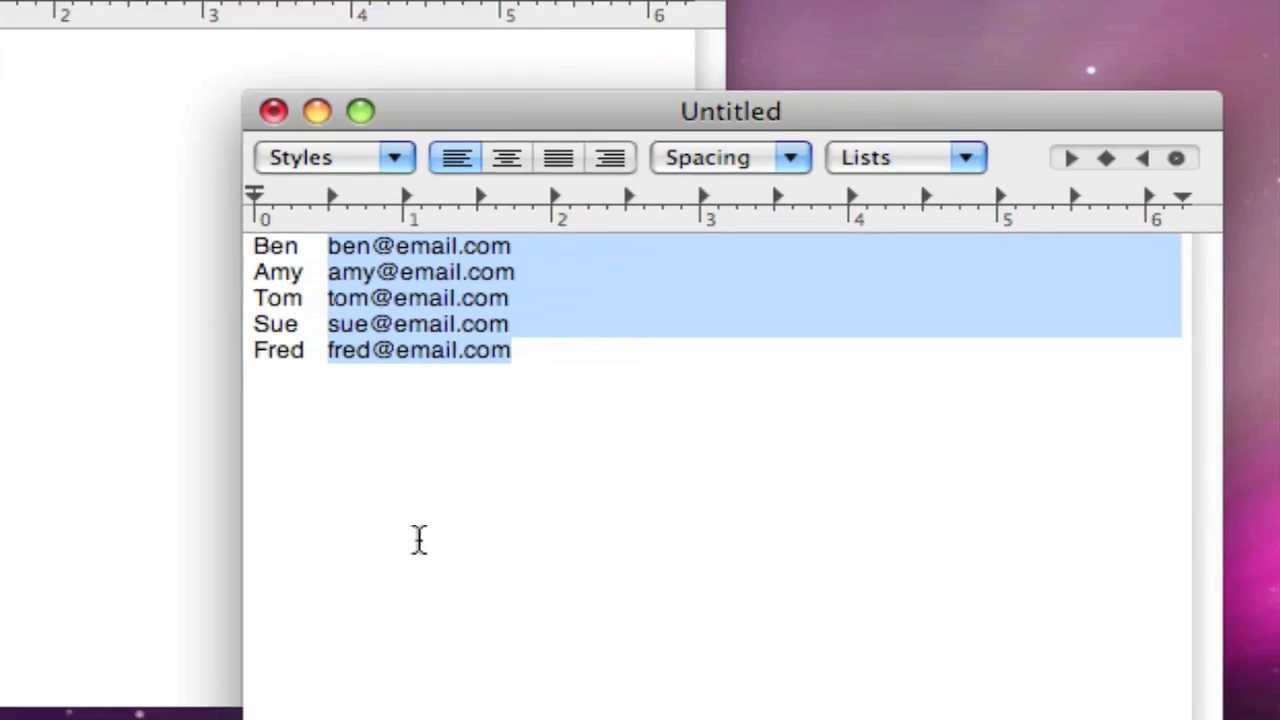
key("super+n")
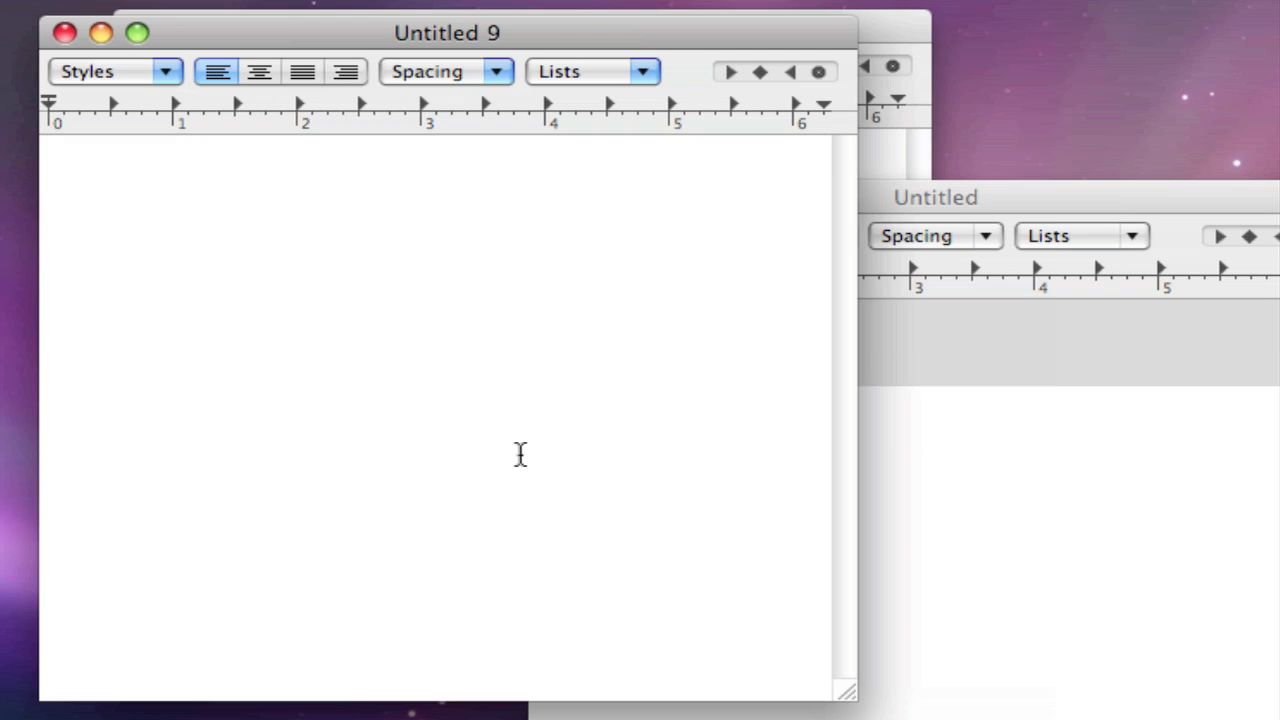
key("super+v")
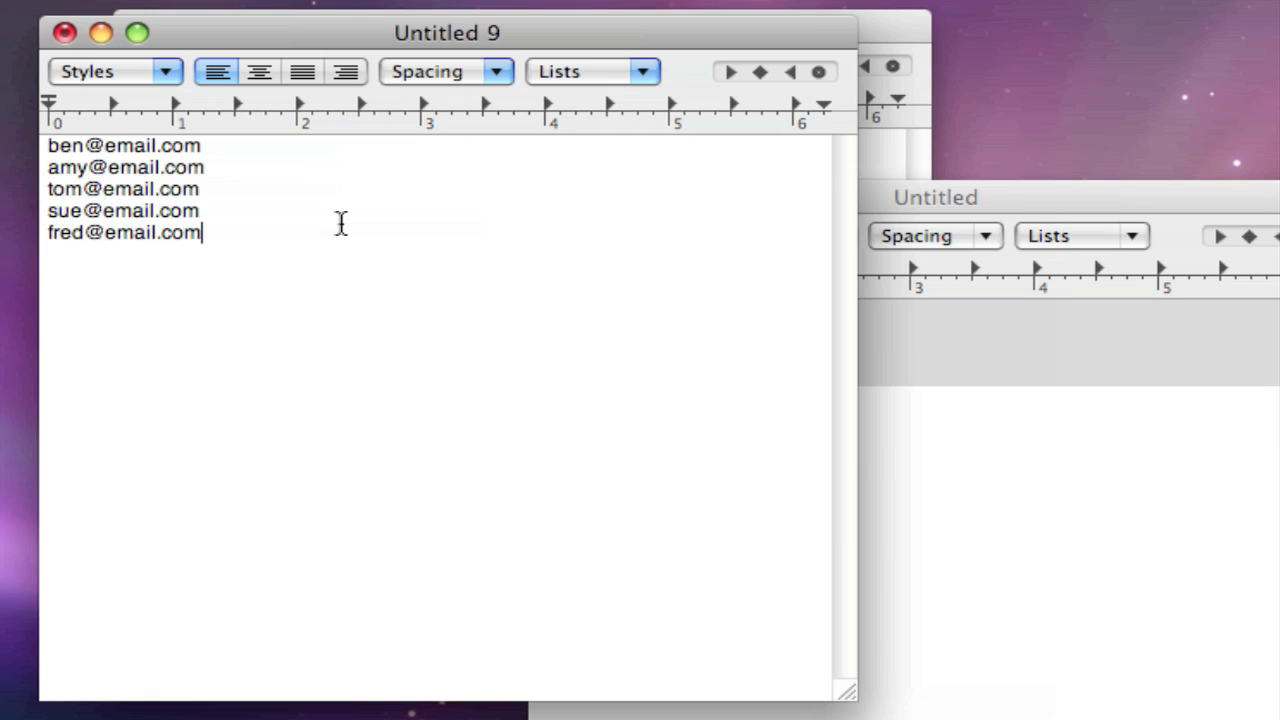
Replace all line breaks in the pasted address list with a comma and a space, and close the Find window.
left_click(295, 196)
key("shift+Right")
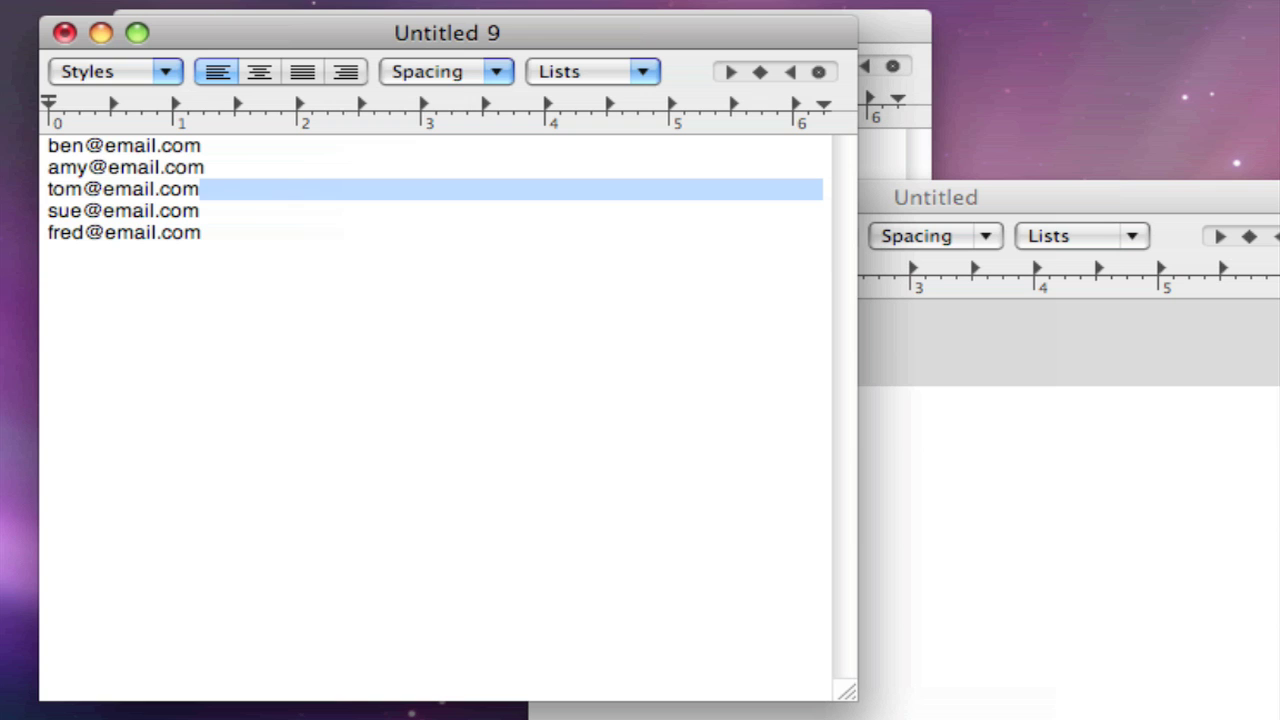
left_click(260, 293)
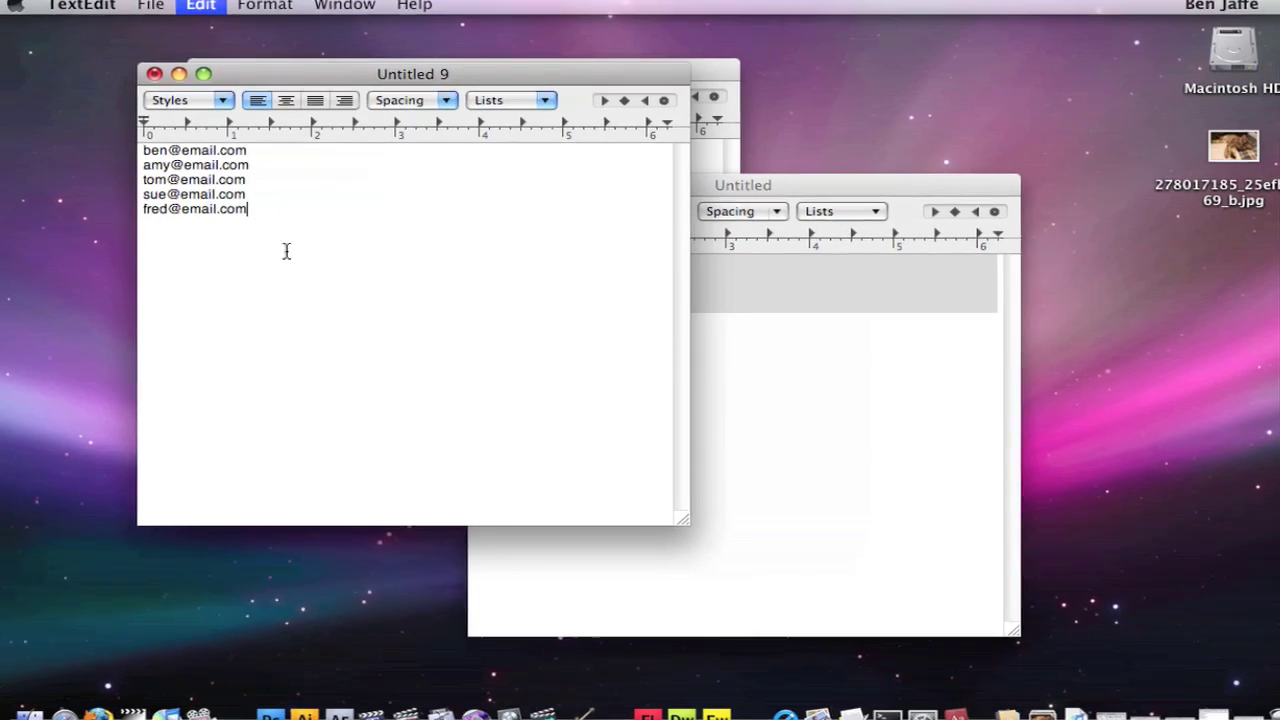
key("super+f")
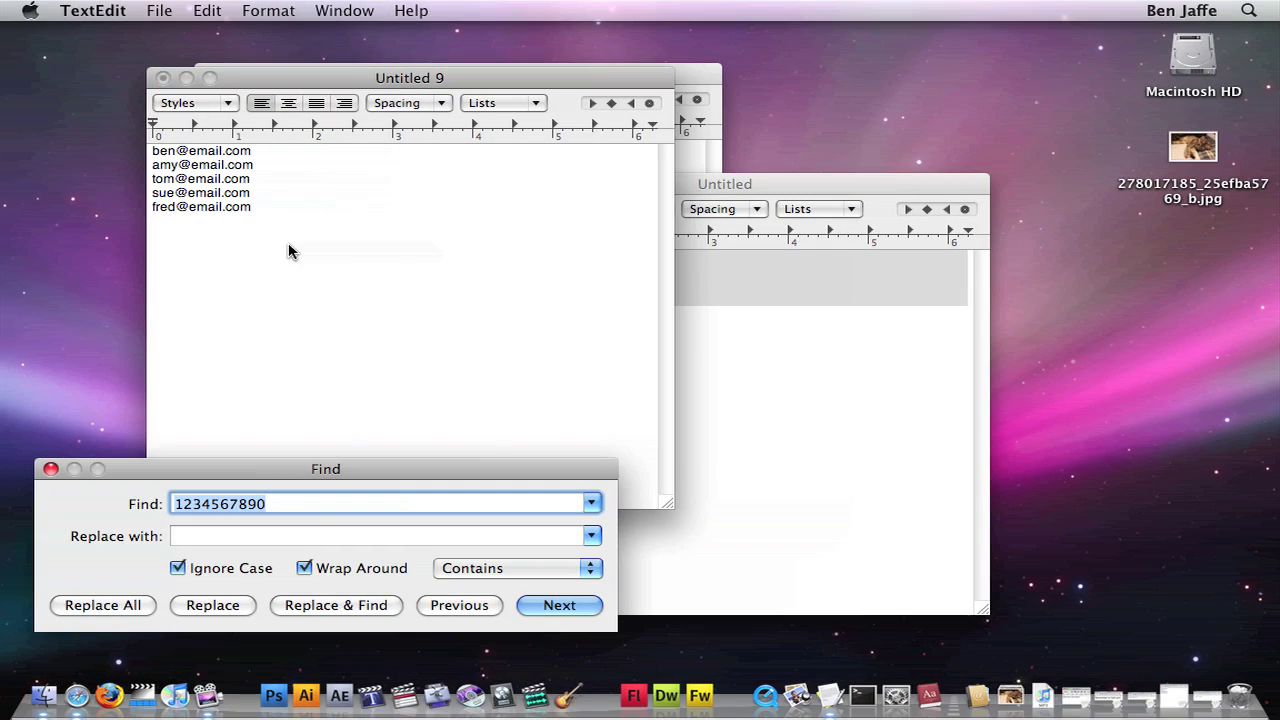
key("BackSpace")
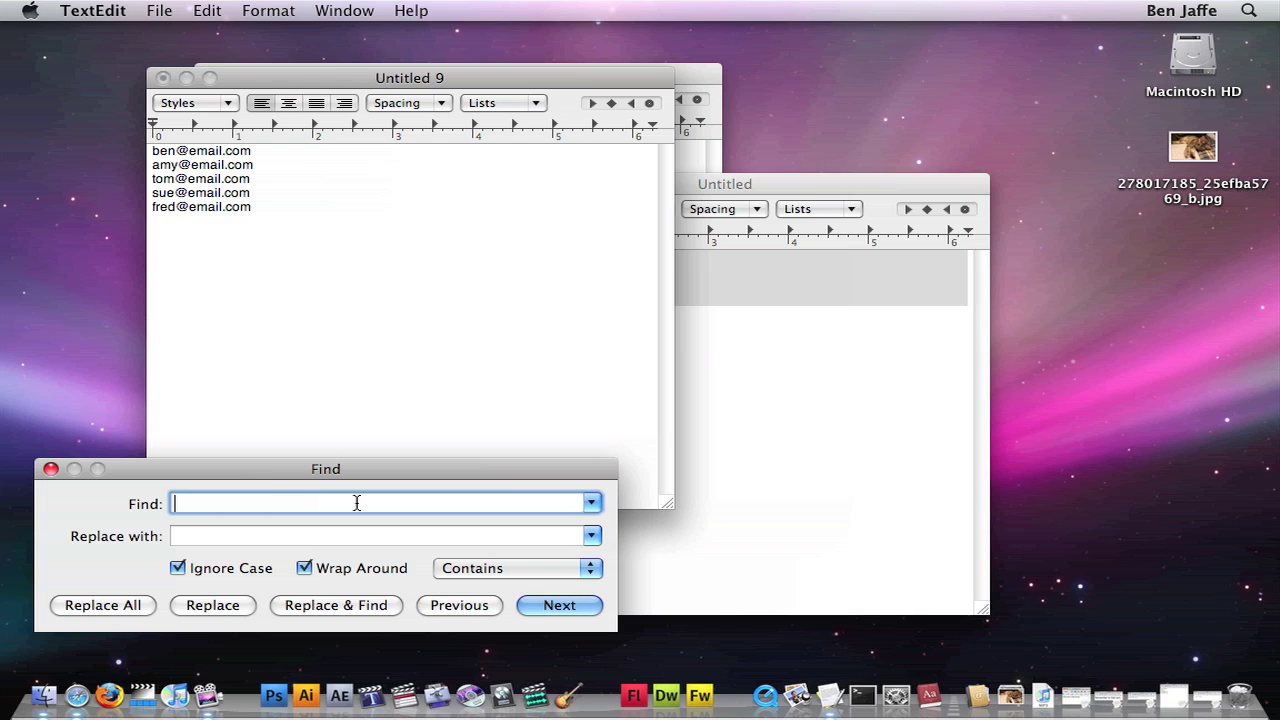
key("Tab")
type(",")
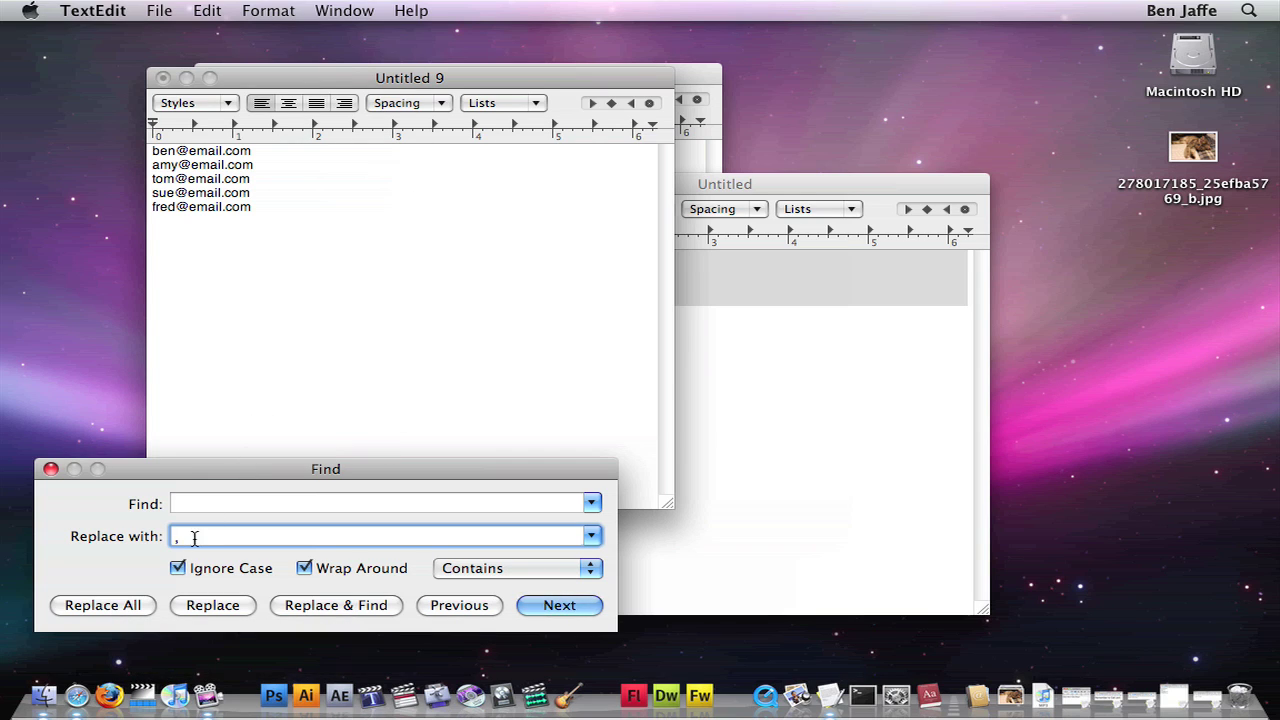
left_click(121, 604)
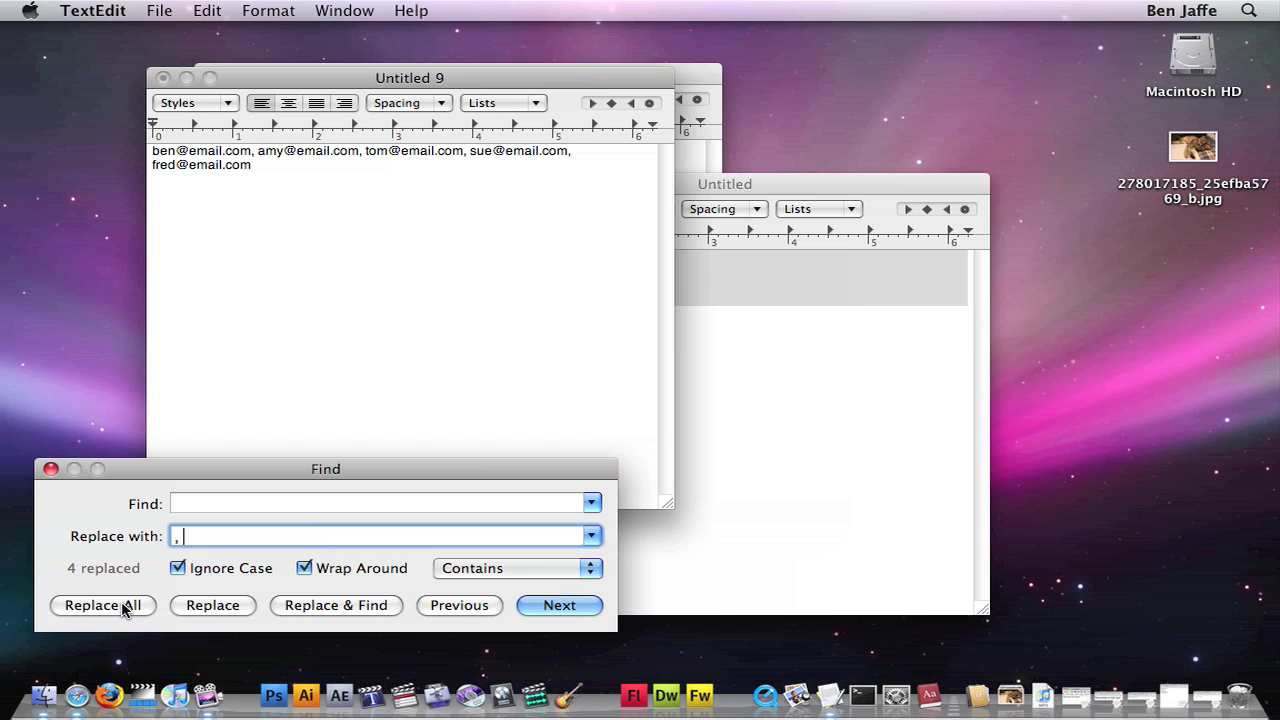
left_click(50, 469)
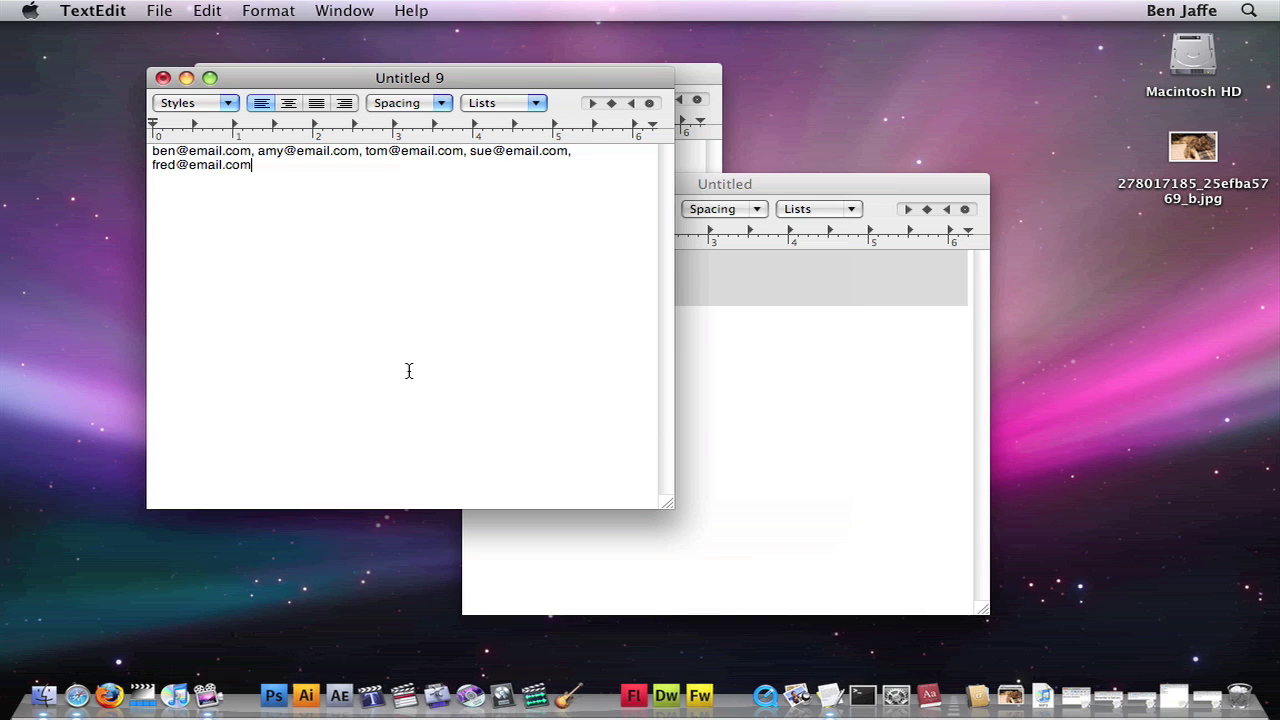
Close the comma-separated address document without saving and return to the contact list document.
key("super+a")
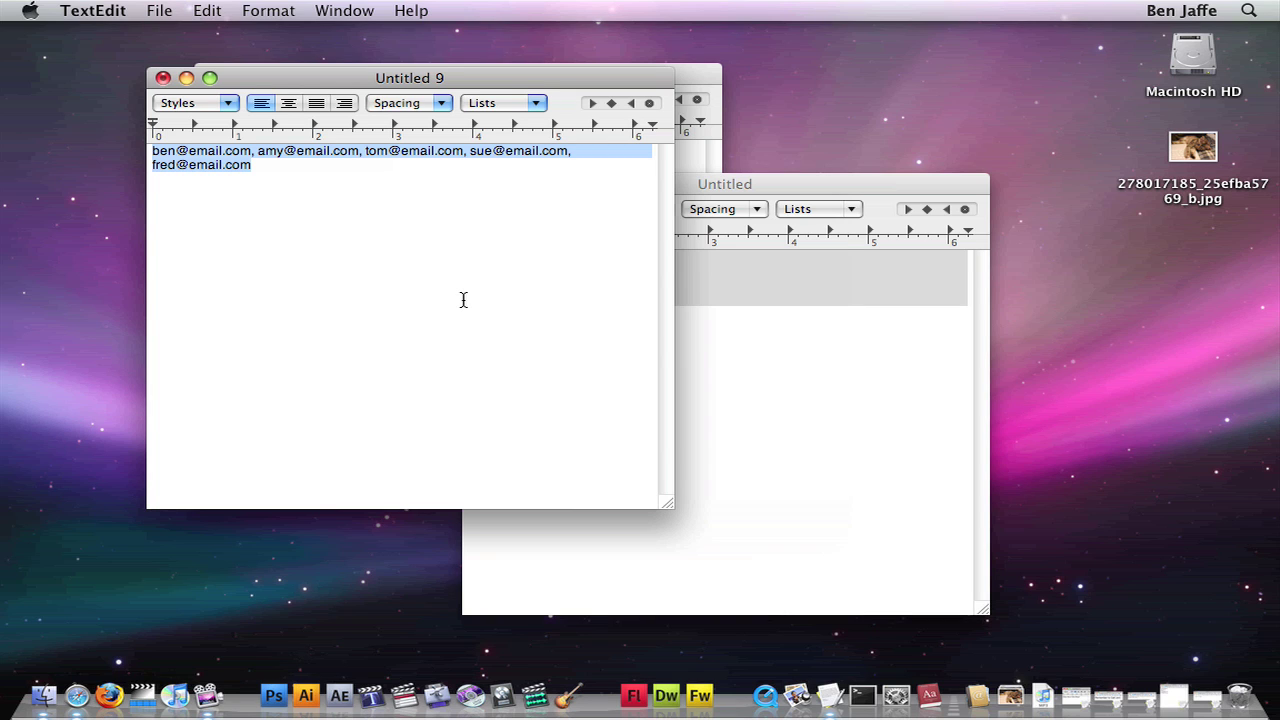
key("super+w")
key("super+d")
left_click(614, 406)
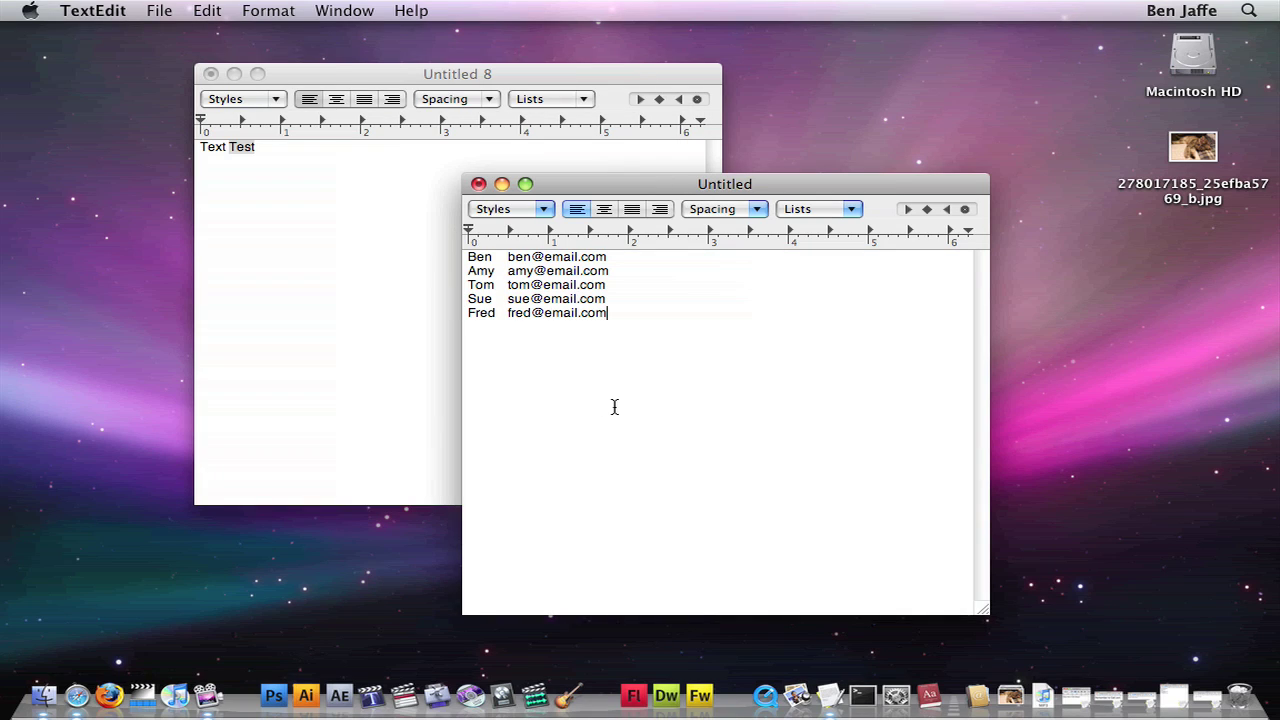
Insert the desktop JPG picture into the "Text Test" document, and enlarge and reposition its window to fit the picture.
left_click(426, 374)
left_click(485, 362)
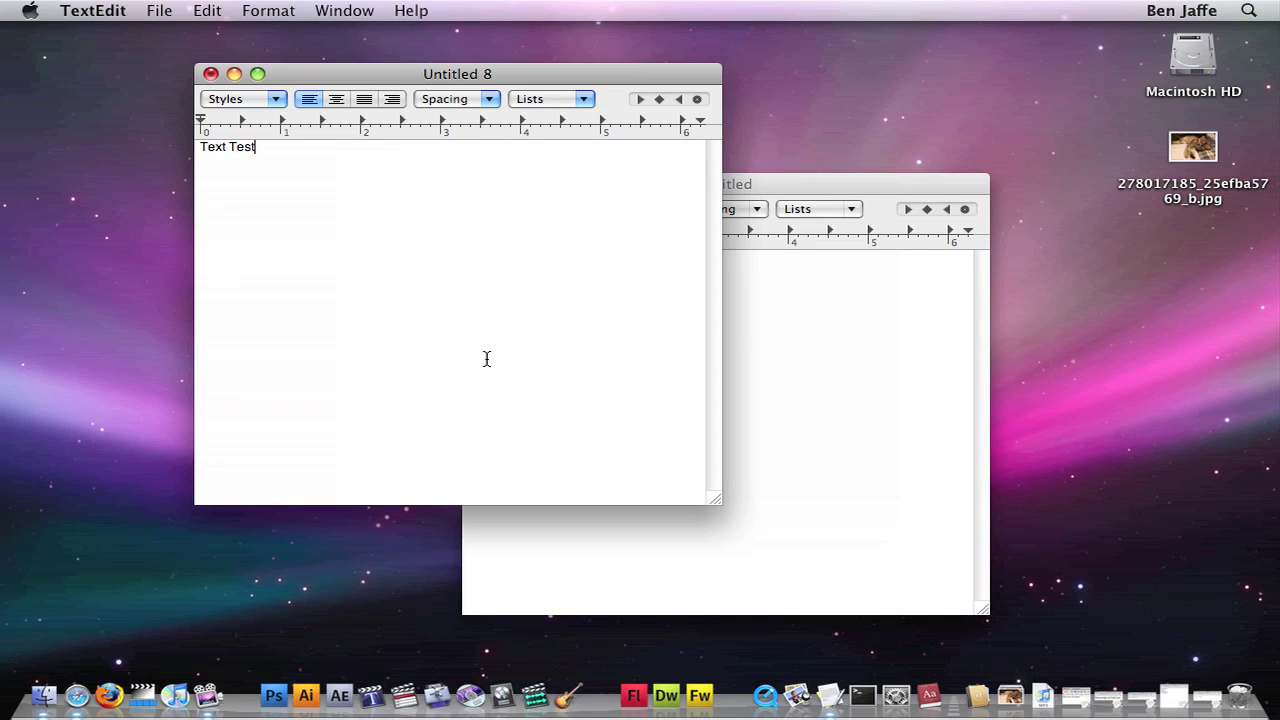
left_click_drag(1192, 150, 341, 347)
left_click_drag(716, 503, 1272, 672)
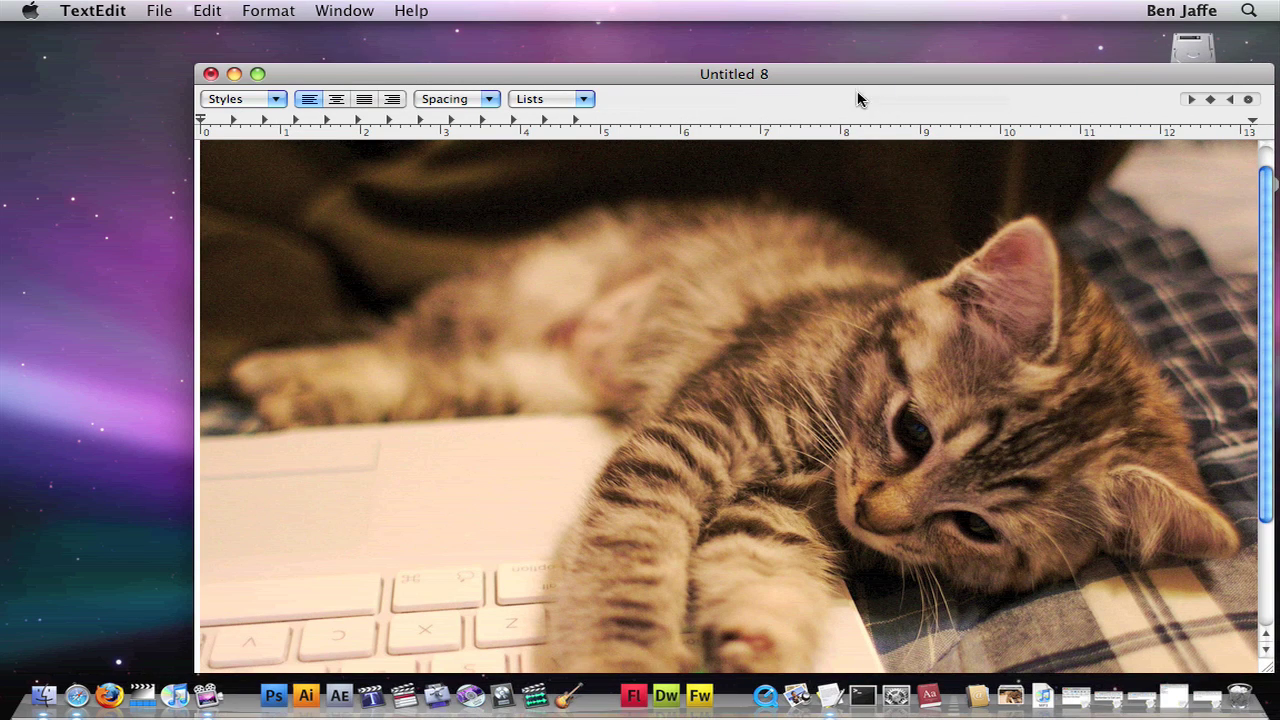
left_click_drag(851, 74, 686, 33)
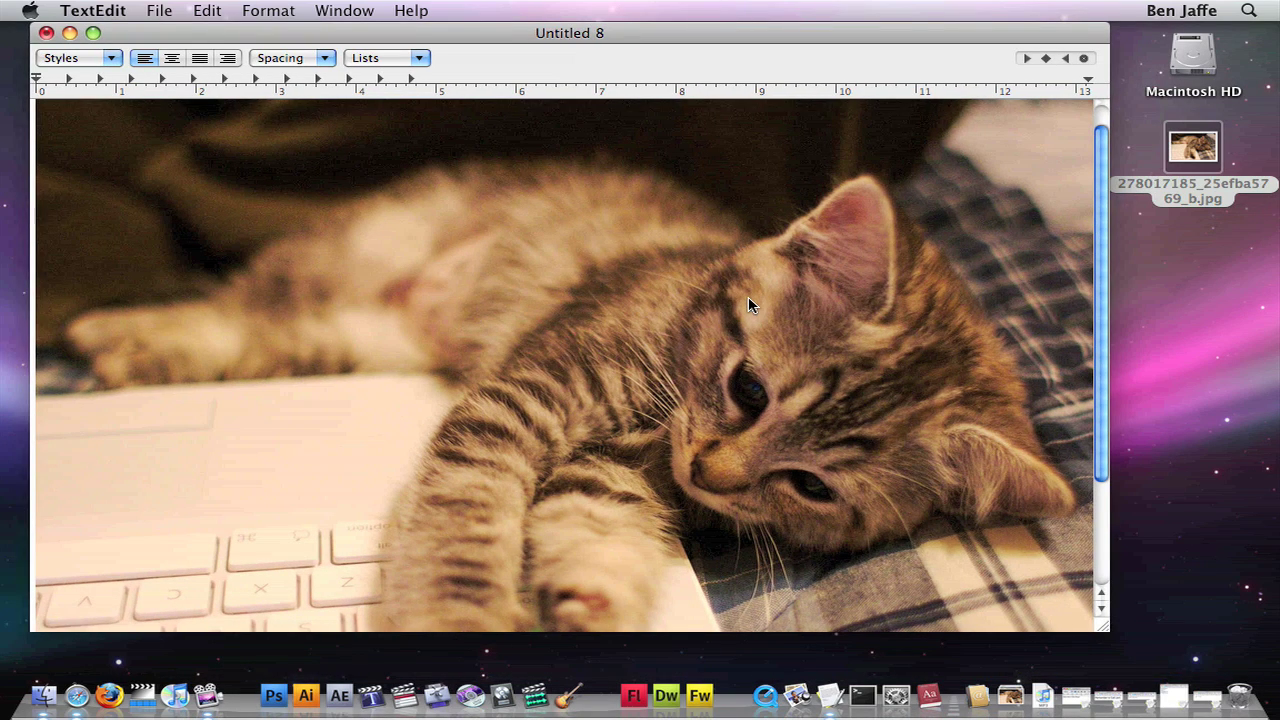
Delete the picture from the "Text Test" document and wrap its text to the page.
key("BackSpace")
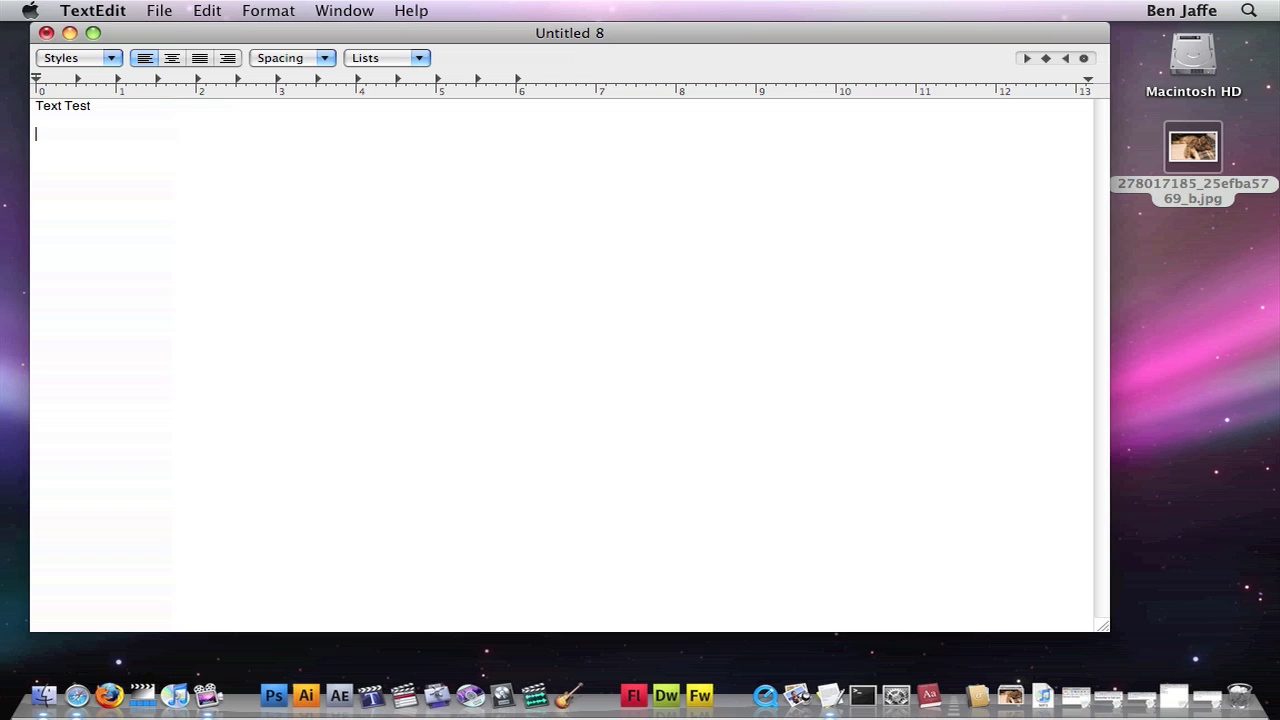
left_click(250, 12)
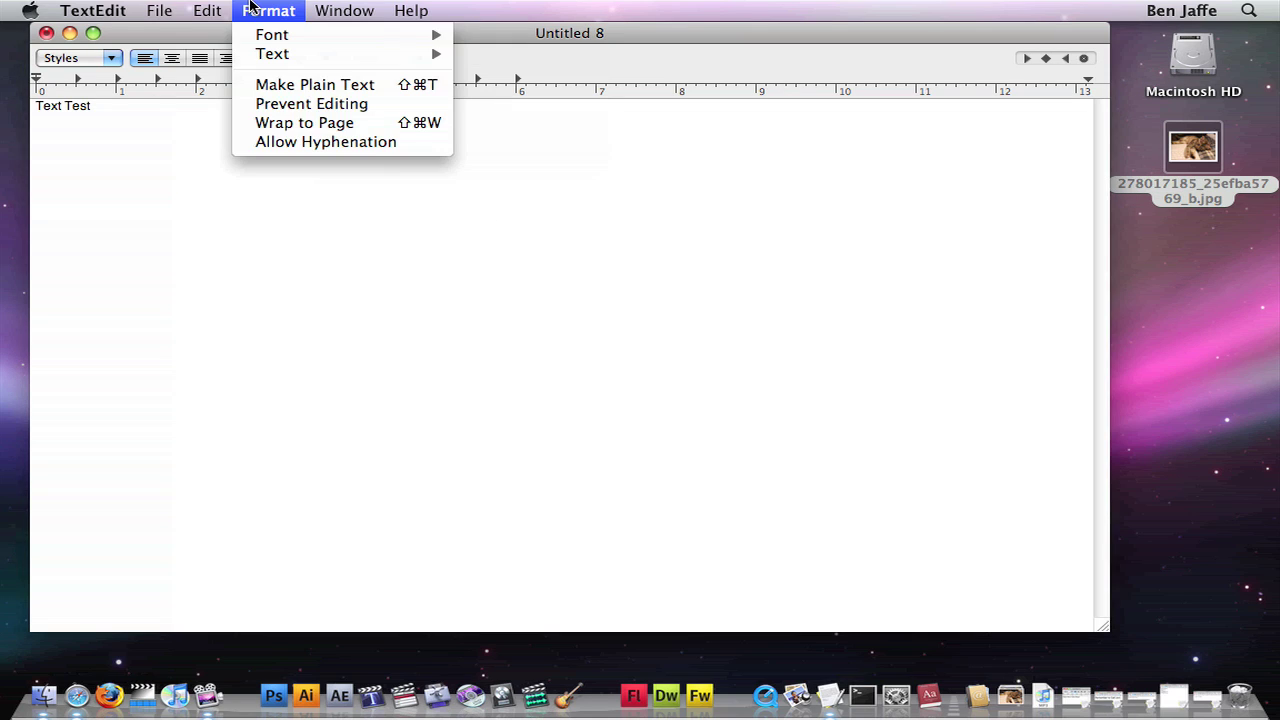
left_click(283, 123)
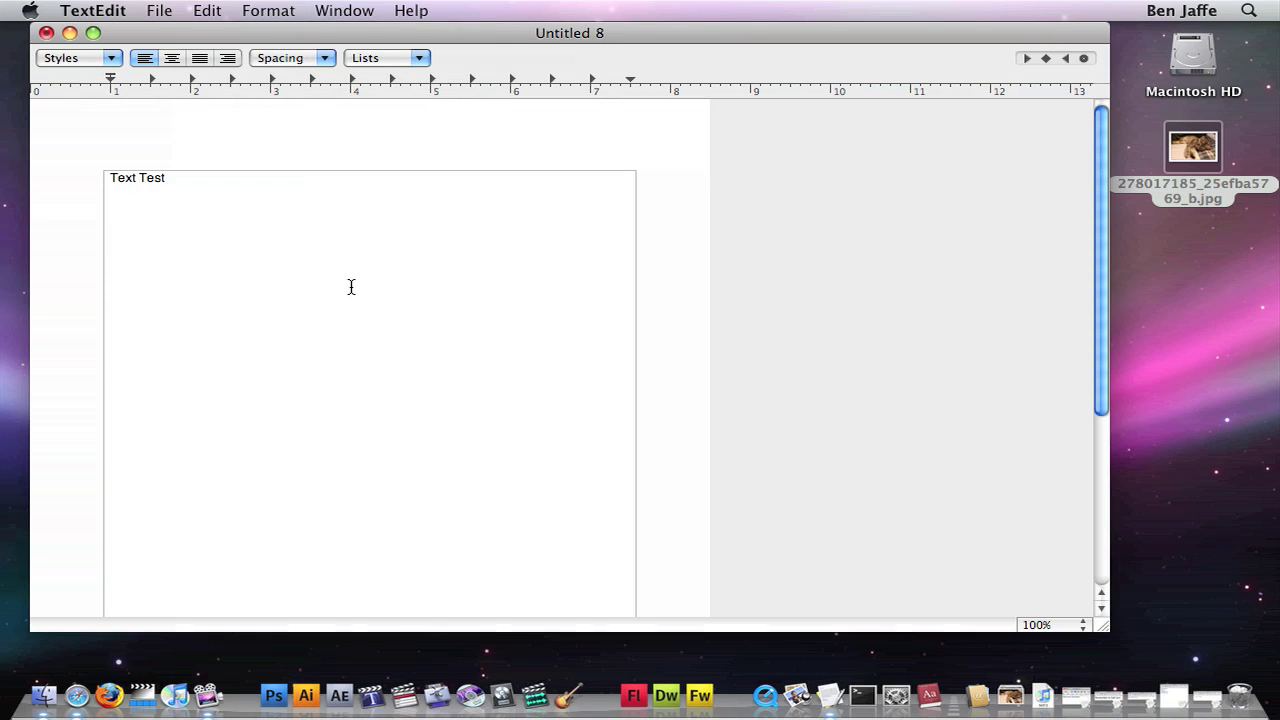
scroll(351, 287, "down", 3)
scroll(351, 287, "up", 3)
Add a line with tab-separated 1, 2 and 3 below "Text Test" and adjust a ruler tab stop for all the text.
key("super+v")
key("super+a")
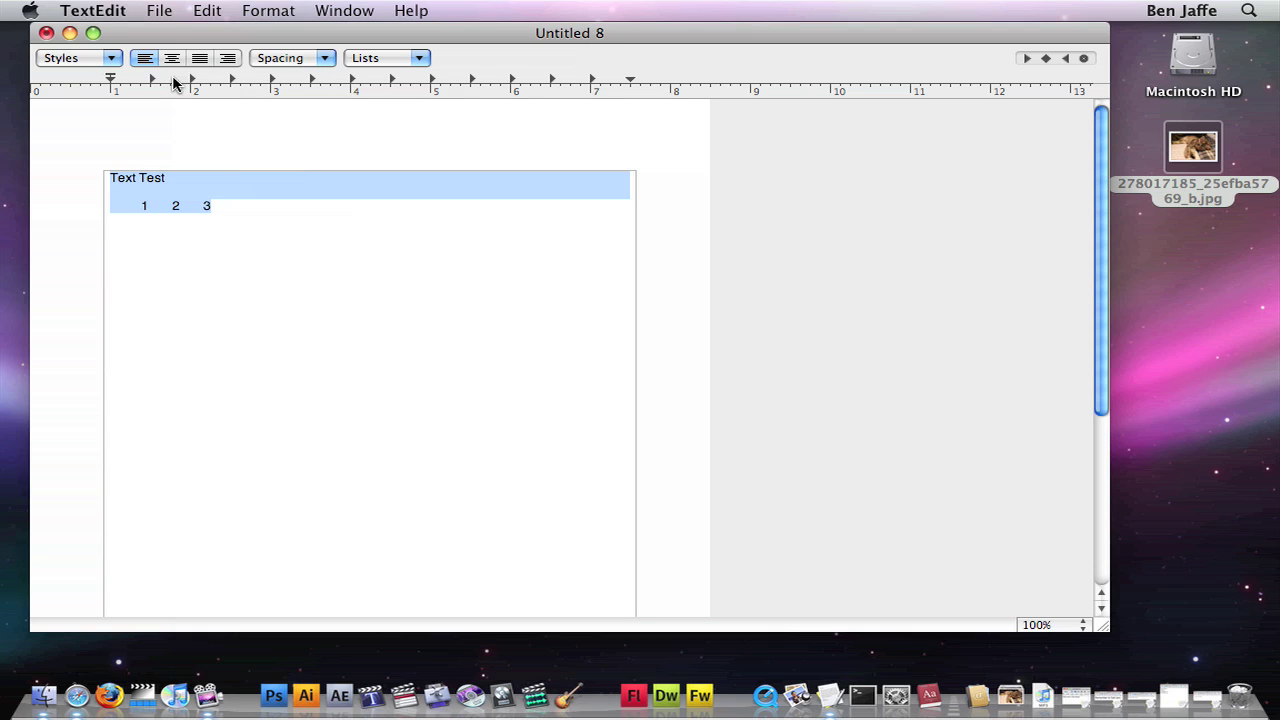
mouse_move(190, 80)
left_mouse_down()
mouse_move(266, 80)
mouse_move(189, 78)
left_mouse_up()
left_click(269, 227)
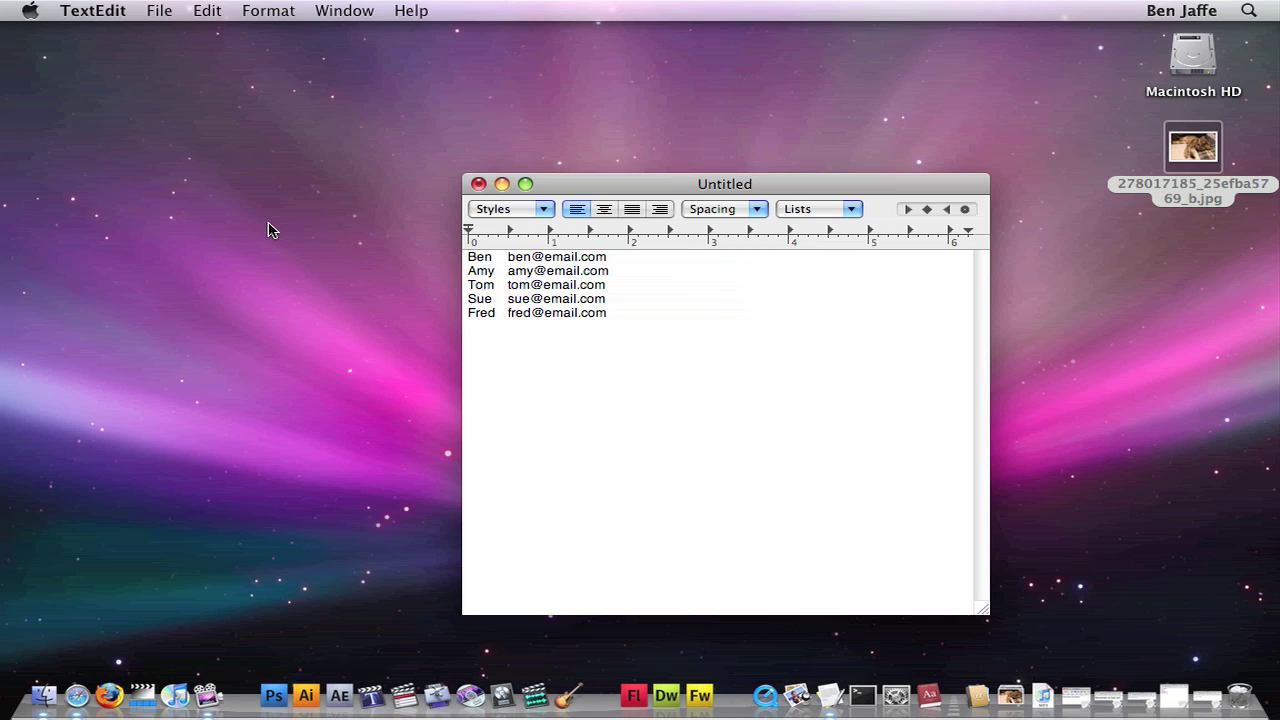
left_click(78, 694)
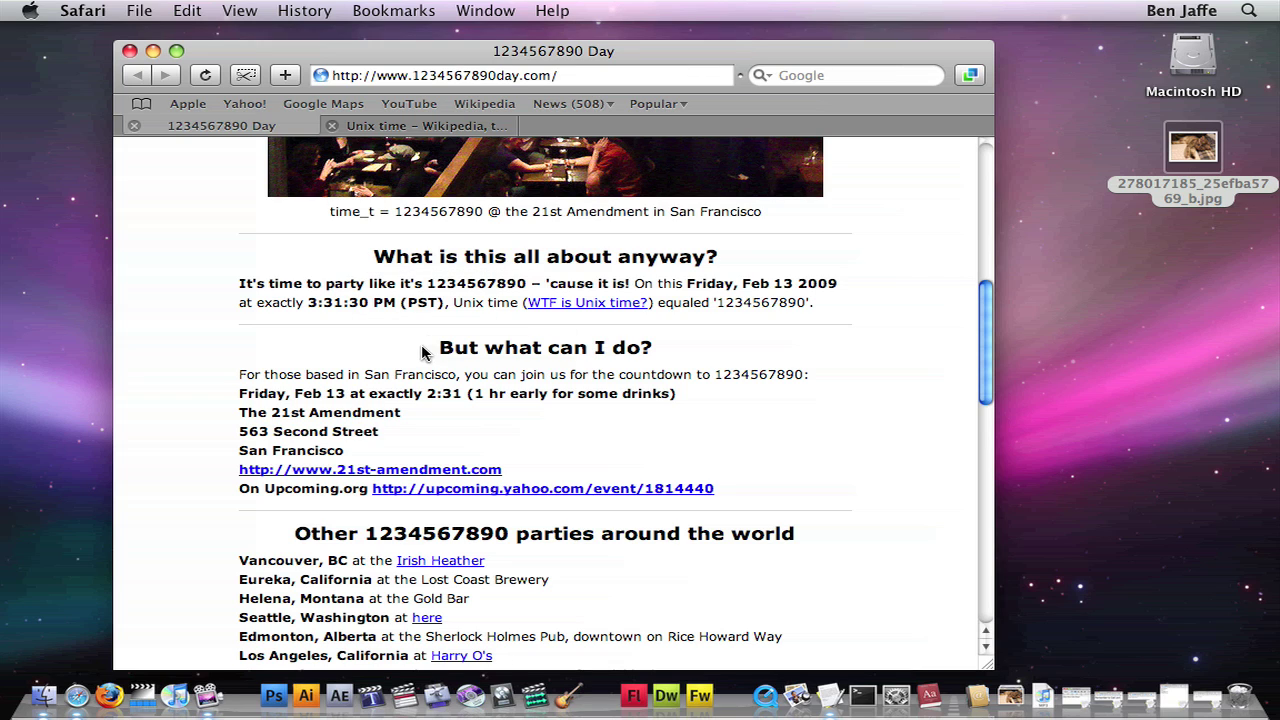
left_click_drag(434, 349, 768, 493)
key("super+c")
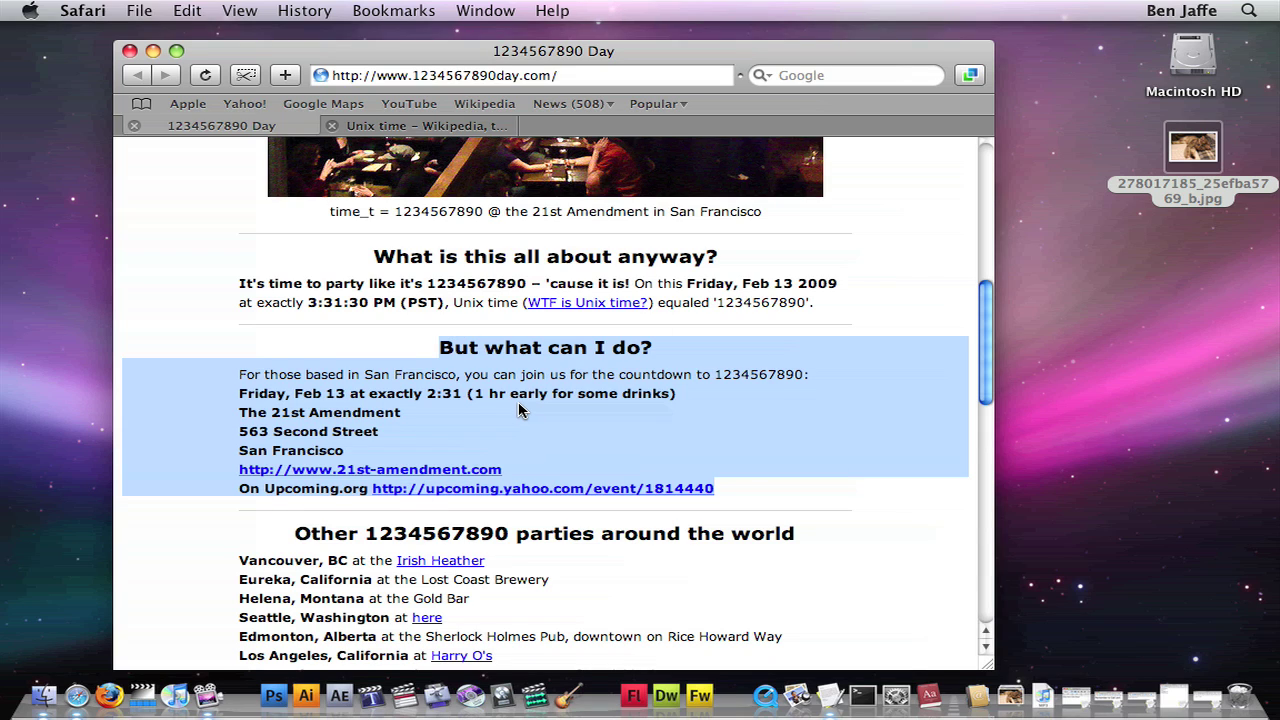
Switch back to TextEdit and paste the copied web page section into a new document.
key("super+Tab")
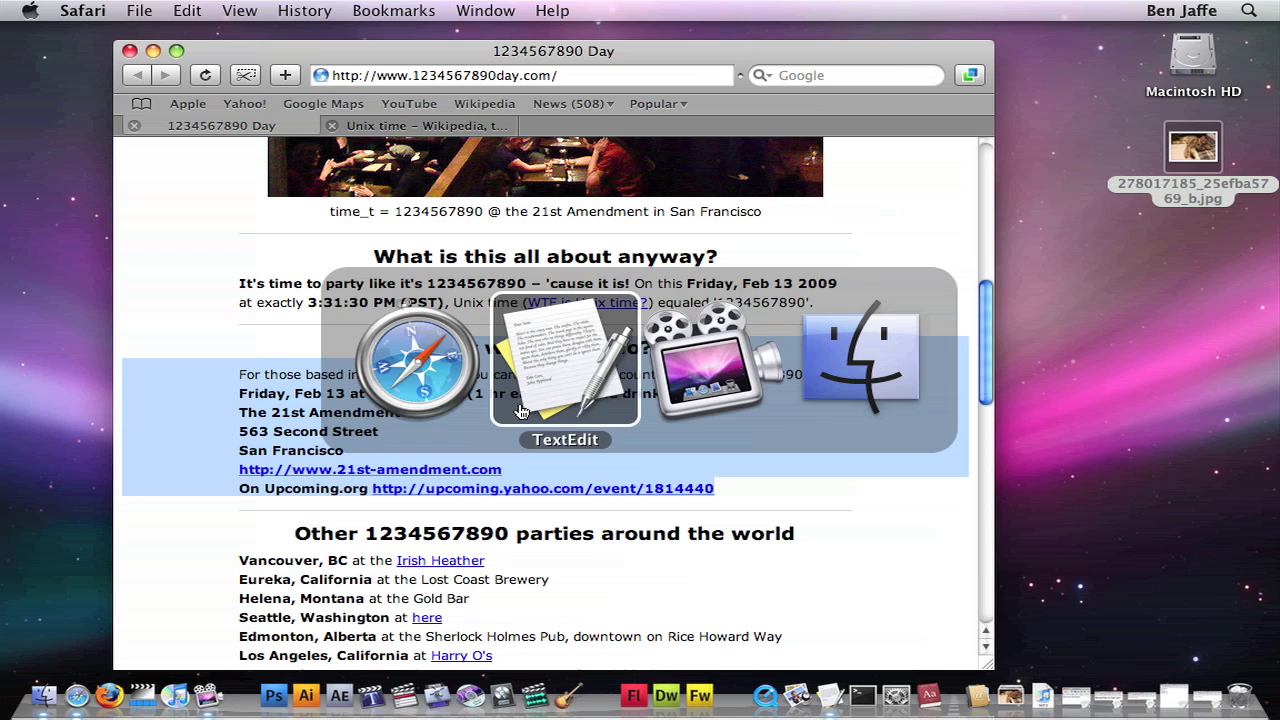
key("super+n")
key("super+v")
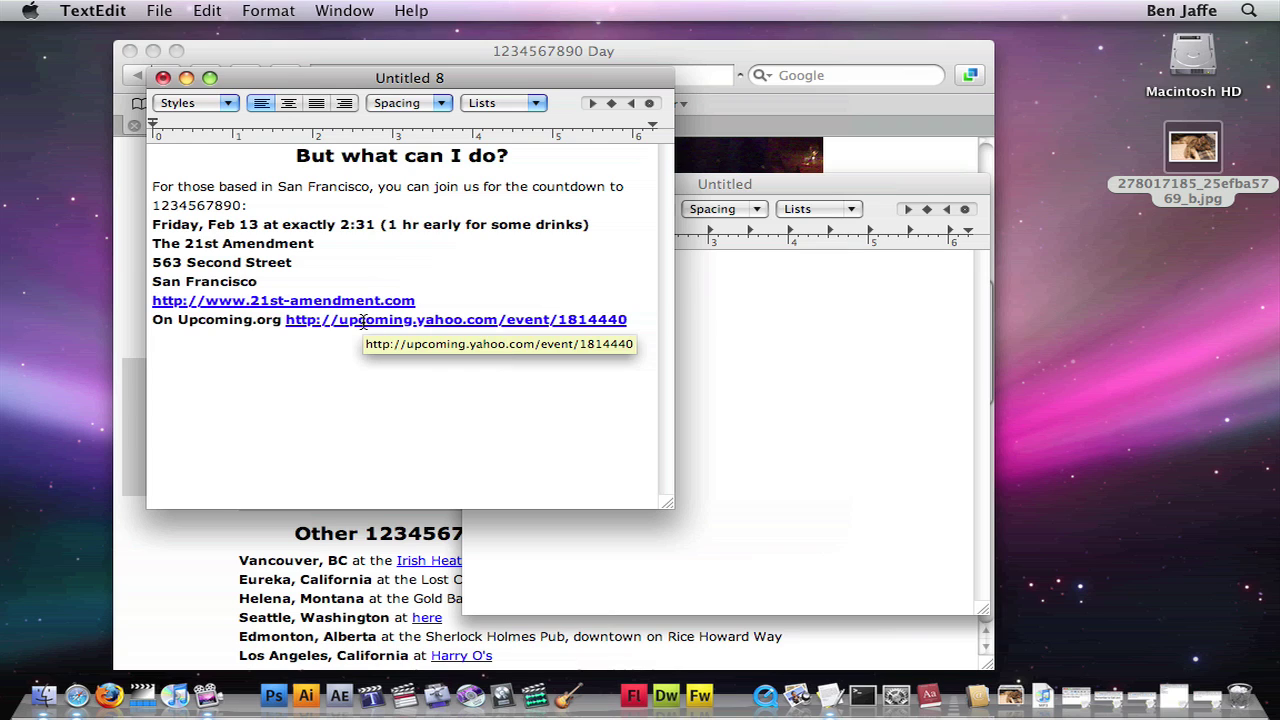
Strip the pasted web text's formatting by converting the document to plain text and back to rich text, and select everything.
left_click(276, 8)
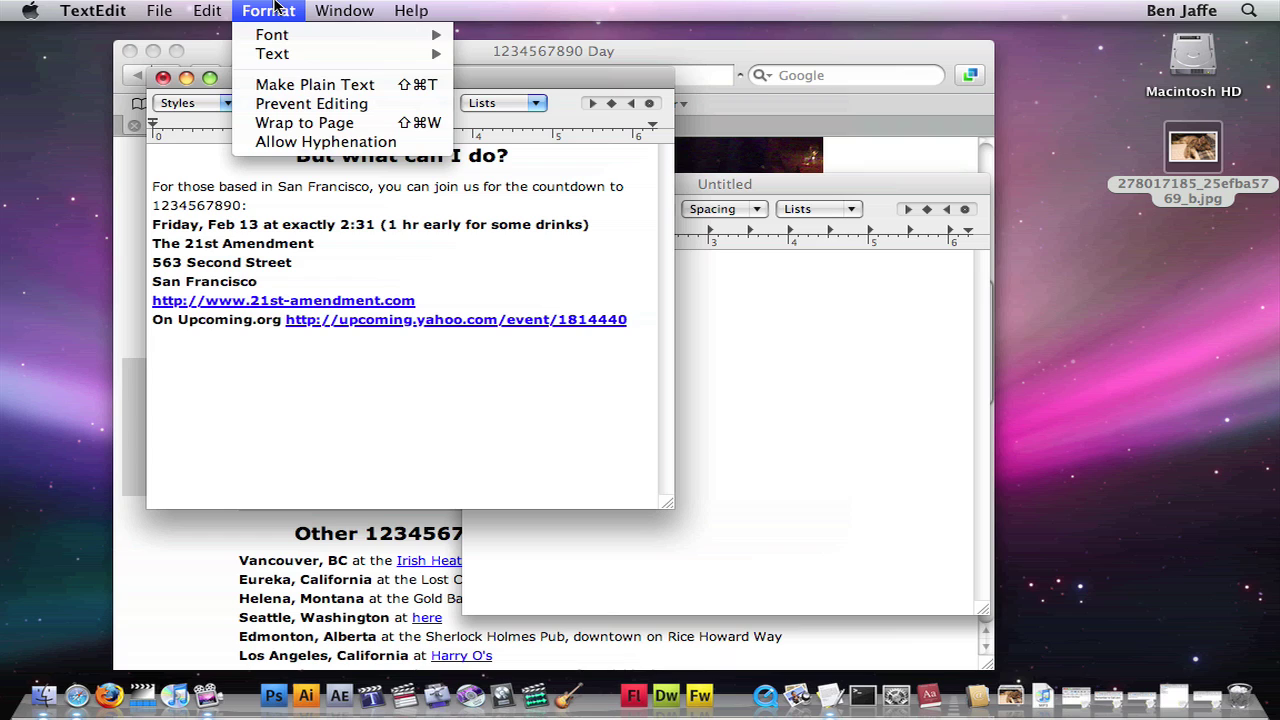
left_click(283, 87)
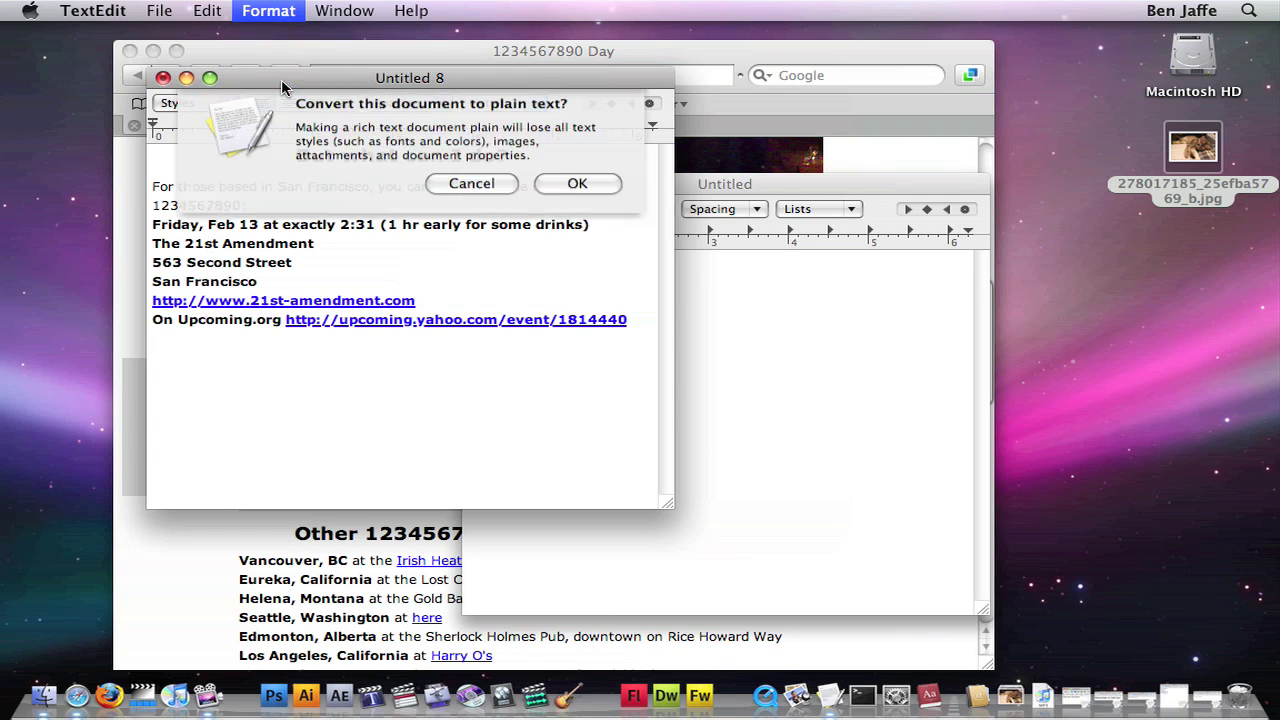
left_click(560, 195)
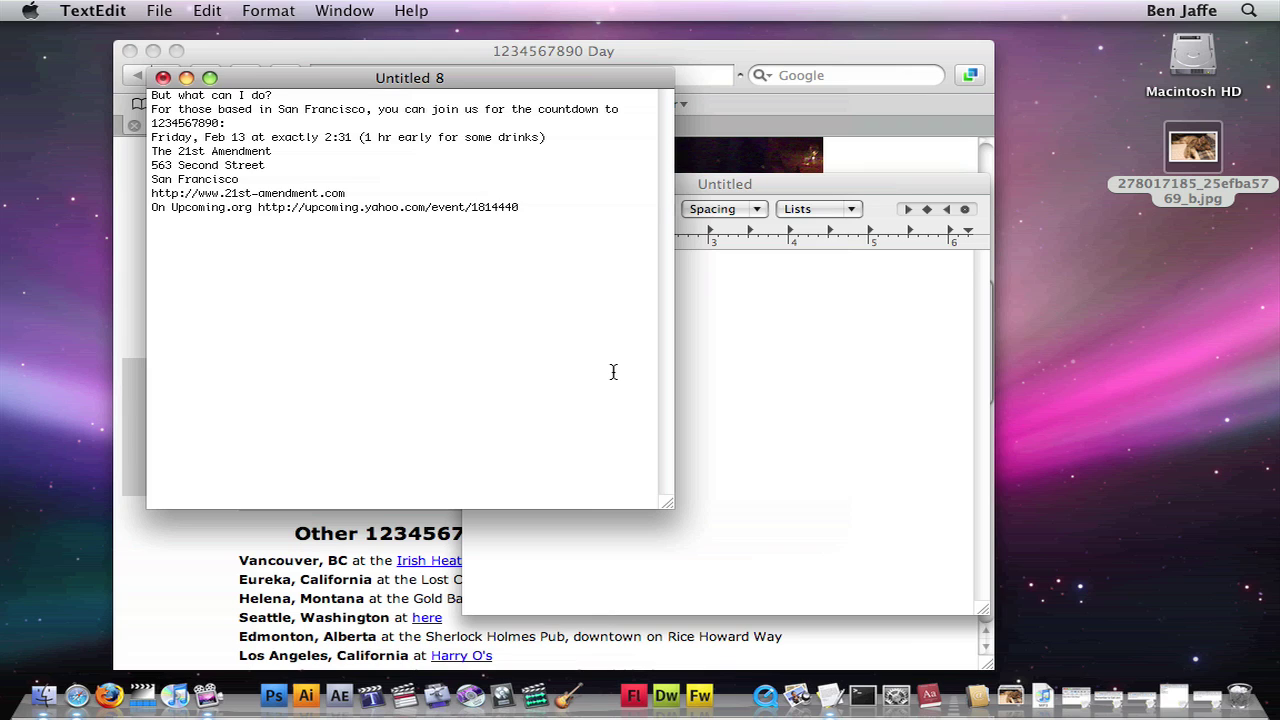
key("super+shift+t")
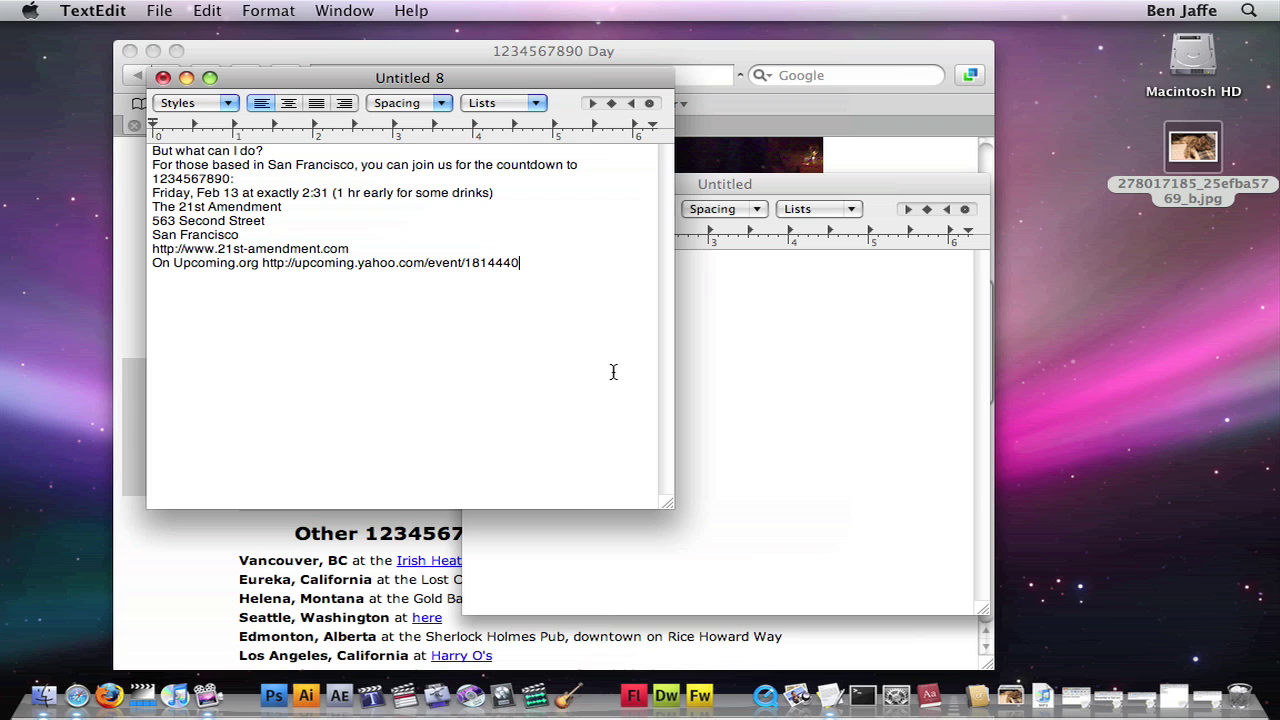
key("super+a")
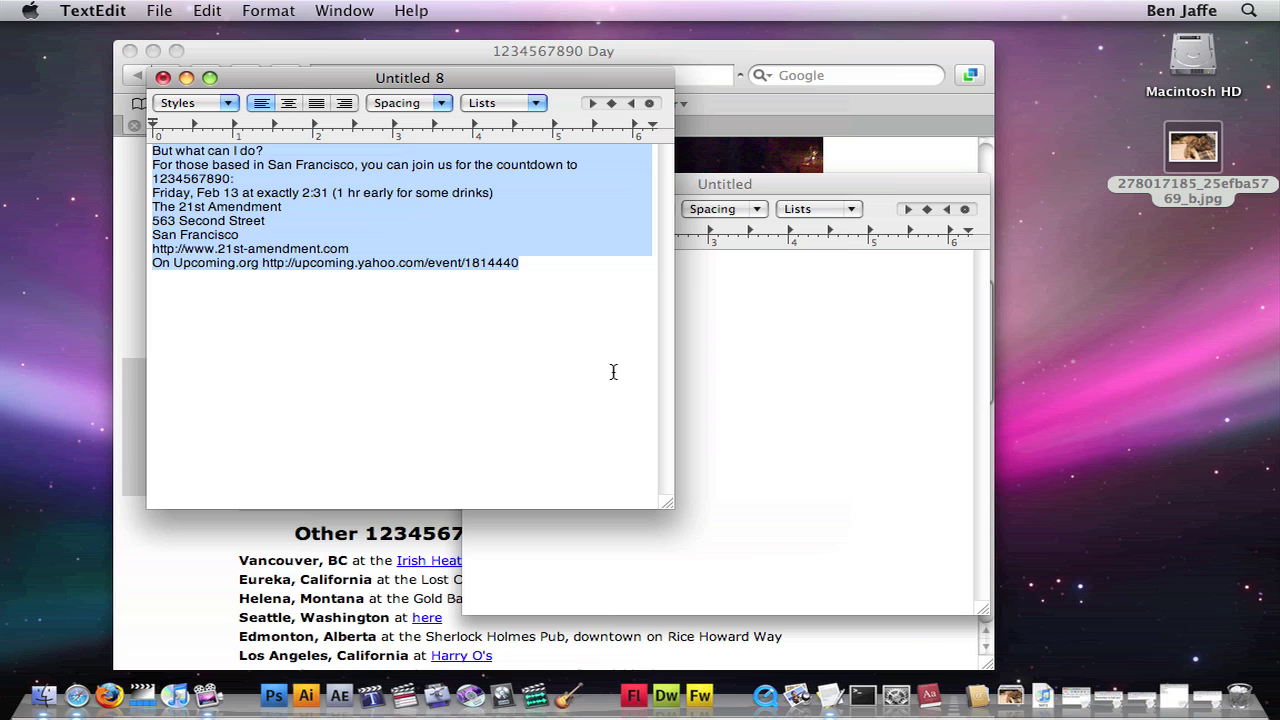
Close the Untitled 8 document without saving and minimize the Untitled document with the e-mail list.
left_click_drag(516, 80, 1045, 224)
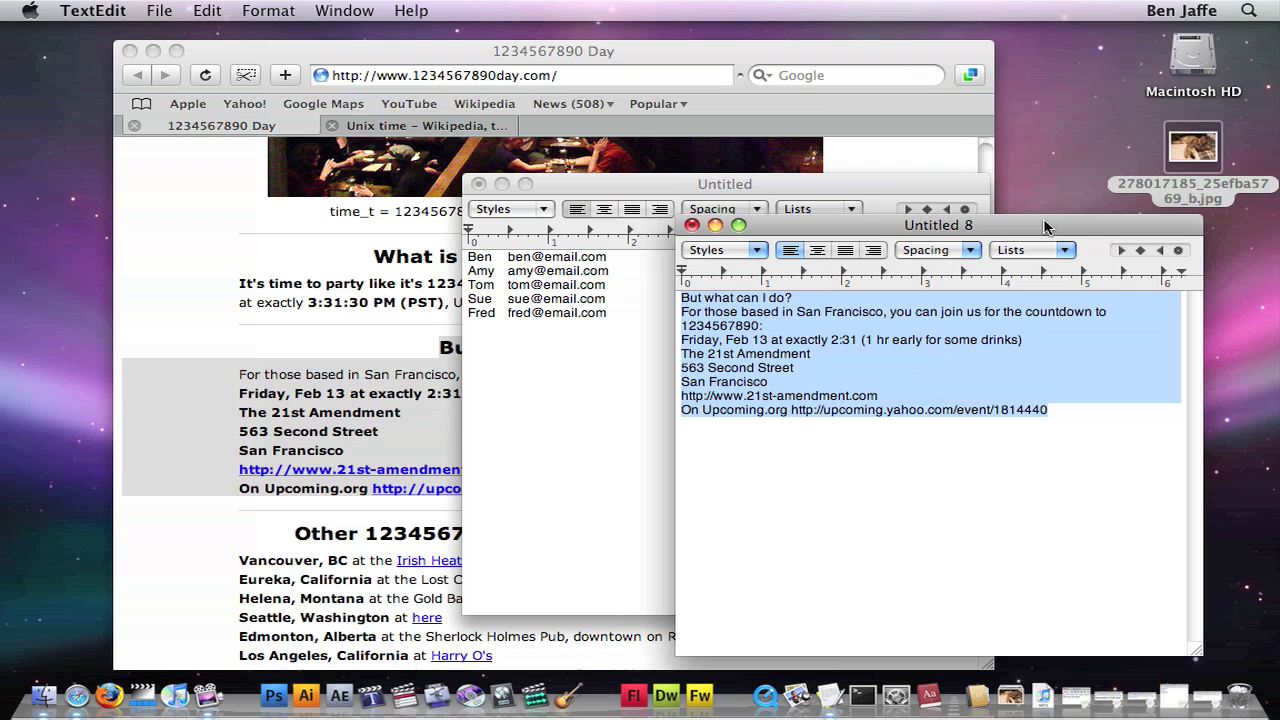
key("super+w")
key("super+d")
key("super+w")
left_click(835, 303)
key("super+m")
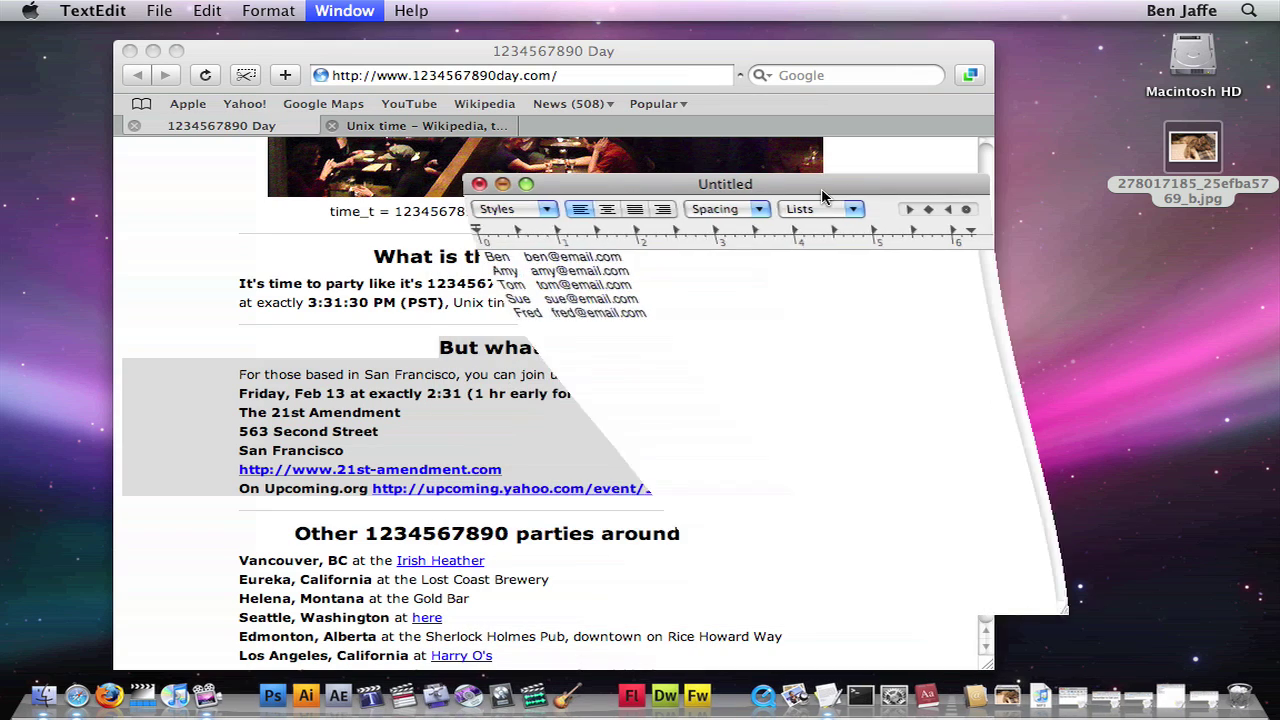
left_click(1160, 308)
left_click(1065, 268)
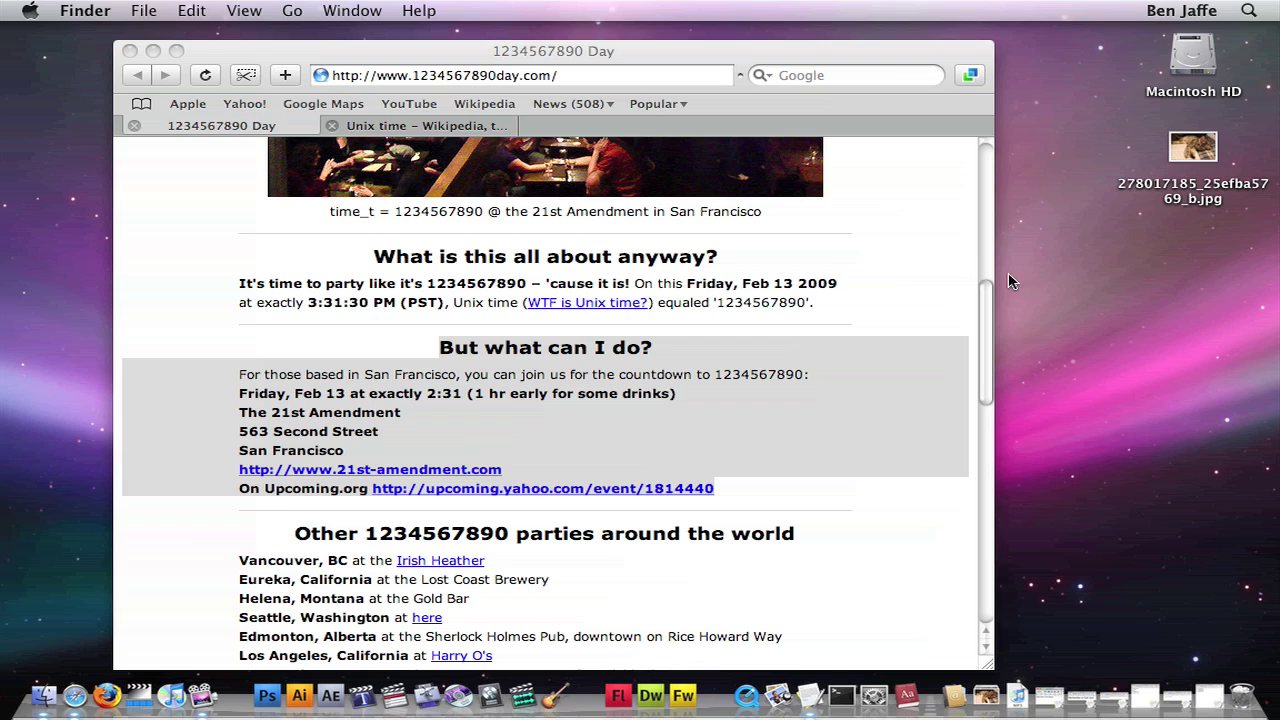
left_click(923, 271)
left_click(919, 283)
key("super+s")
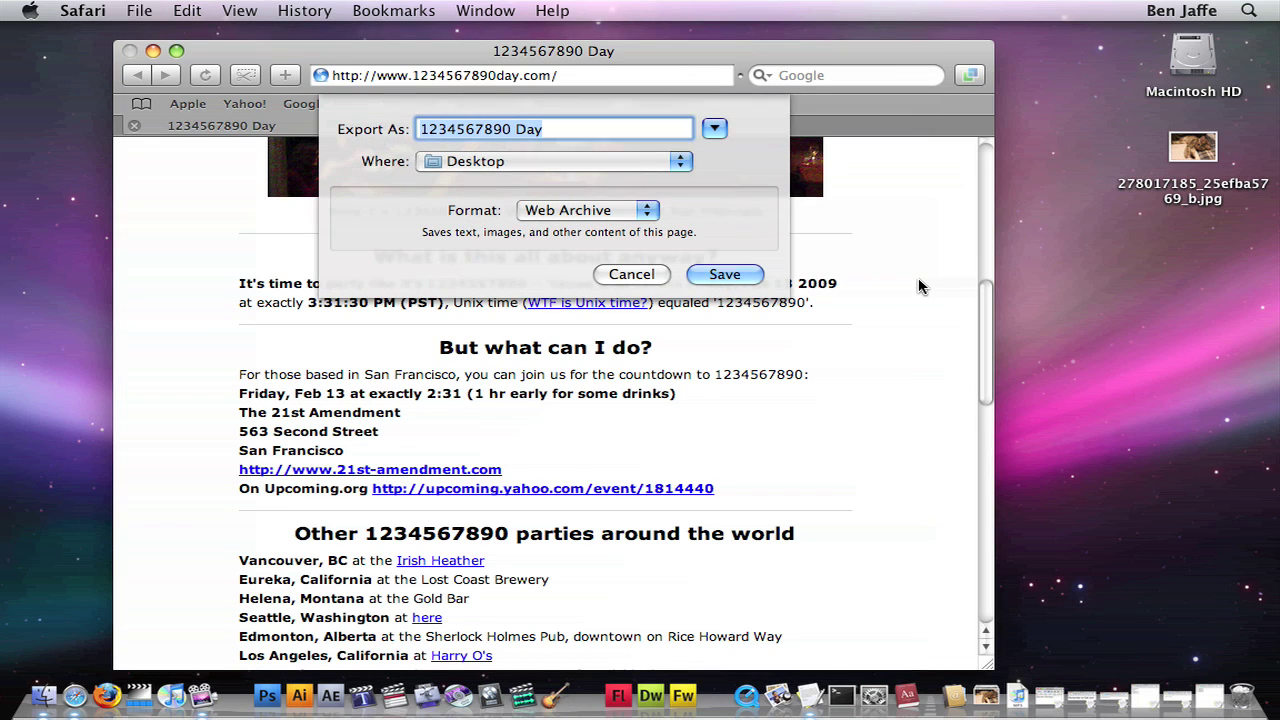
key("Return")
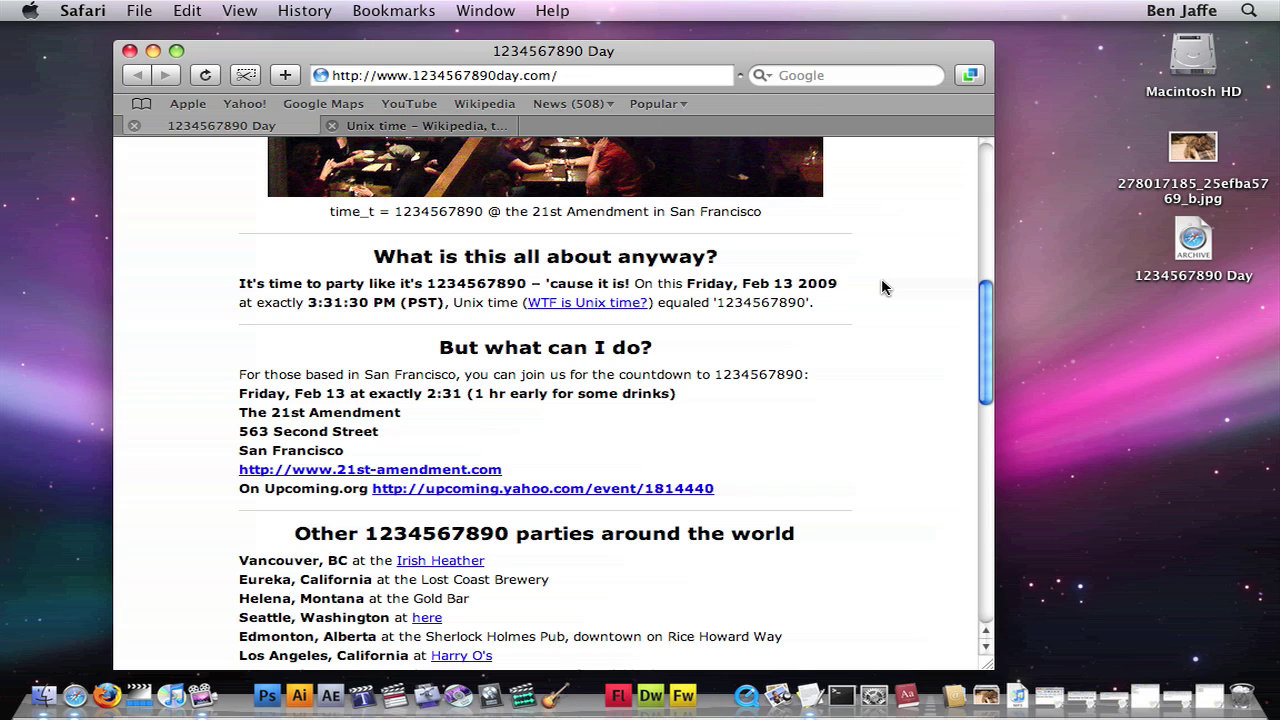
key("super+h")
left_click_drag(1198, 242, 812, 628)
left_click(812, 703)
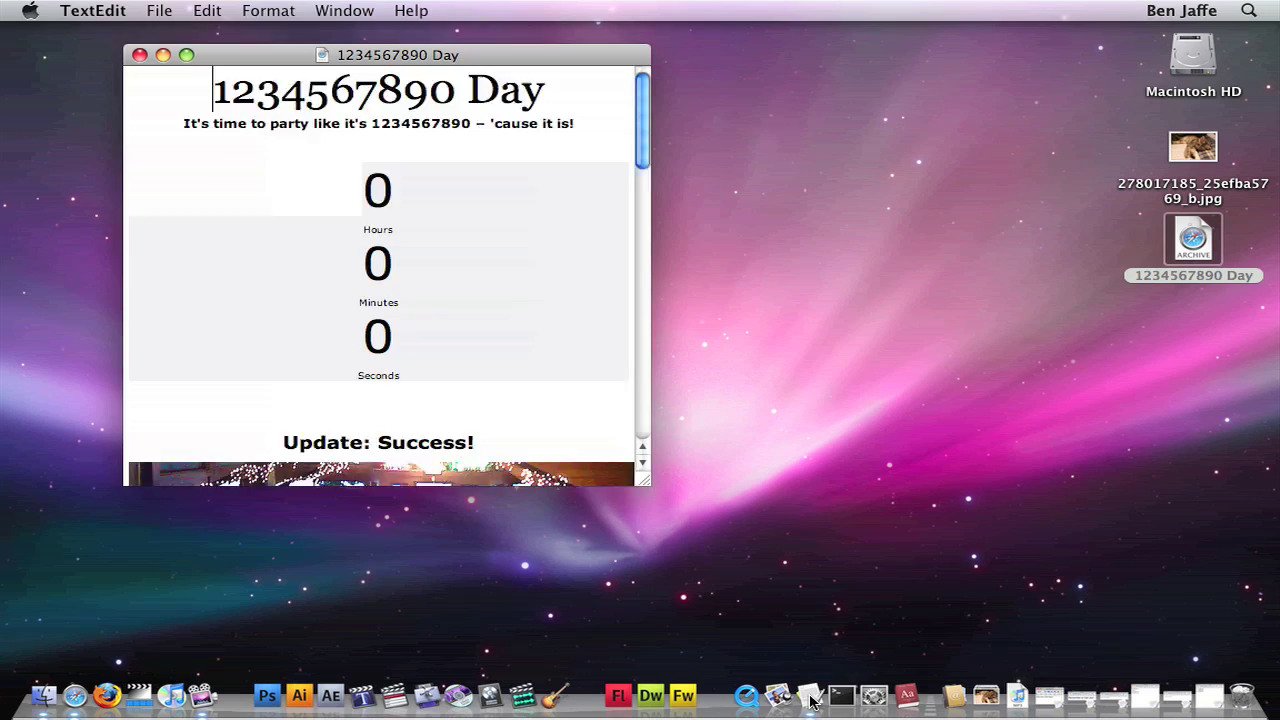
left_click_drag(646, 483, 1091, 591)
Look through the archived page's text, picture and links, and follow the "WTF is Unix time?" link.
scroll(1008, 349, "down", 20)
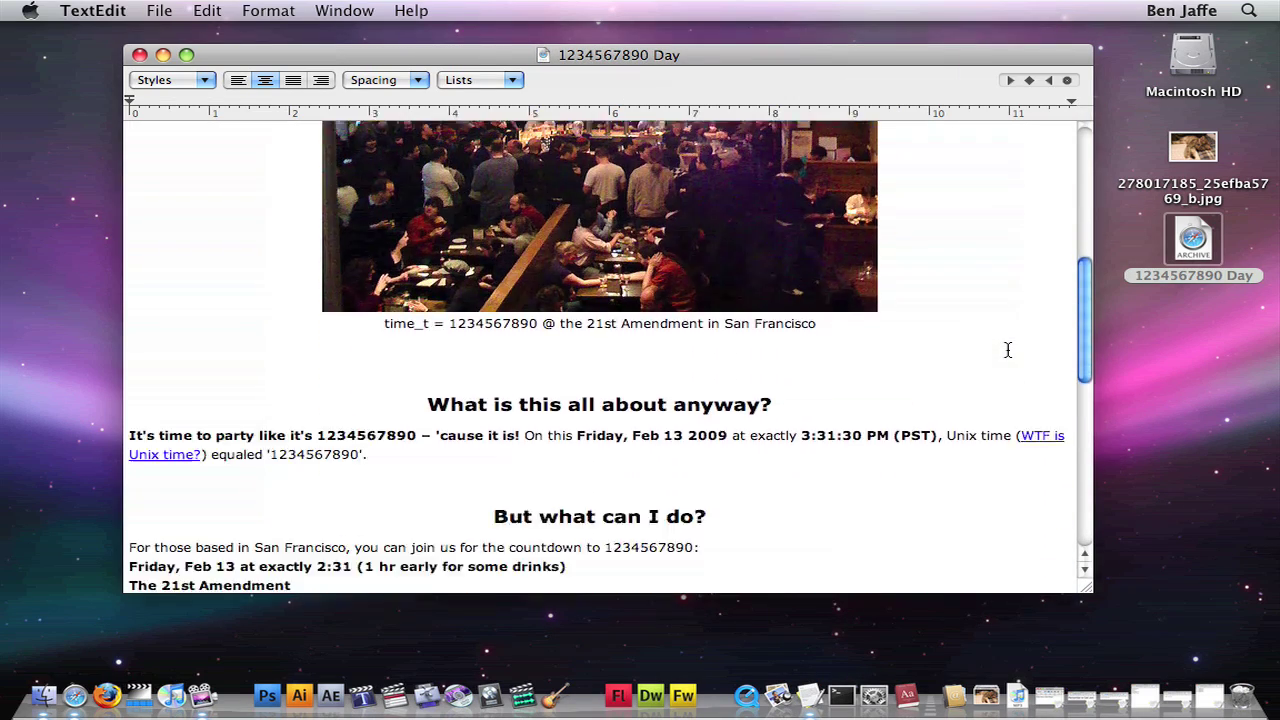
scroll(1008, 349, "down", 10)
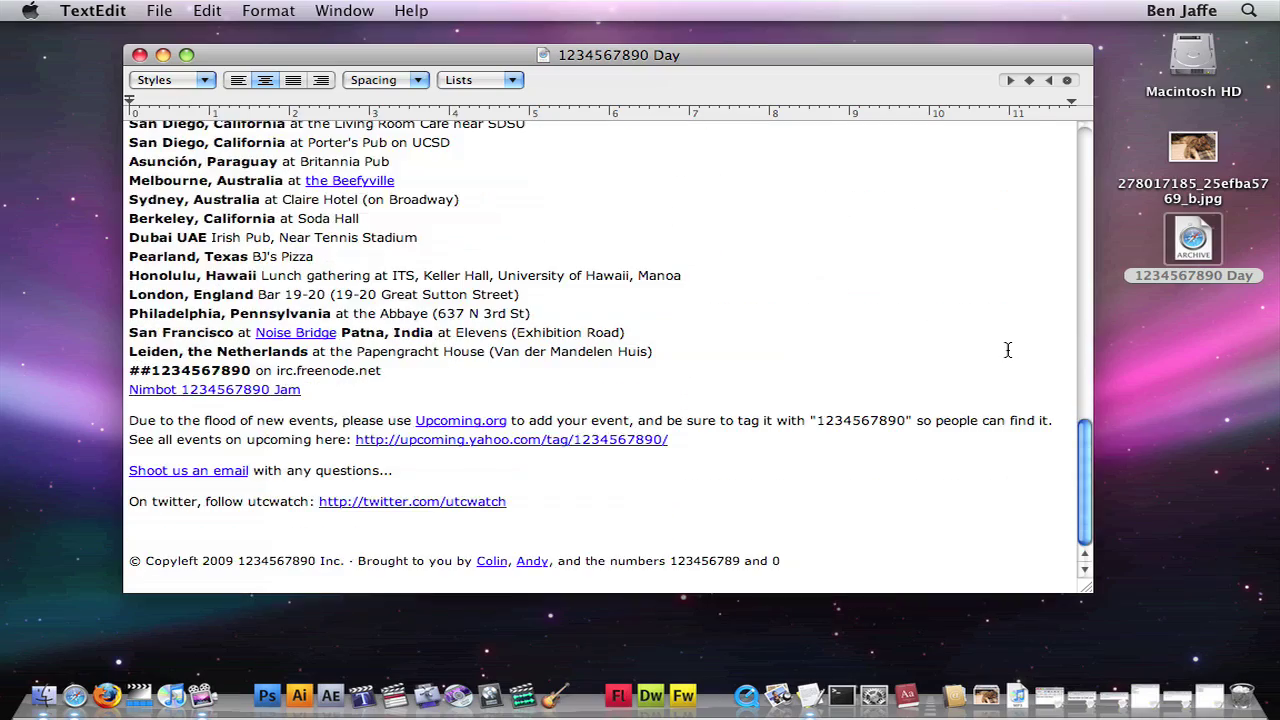
scroll(1008, 349, "up", 15)
scroll(1008, 349, "up", 8)
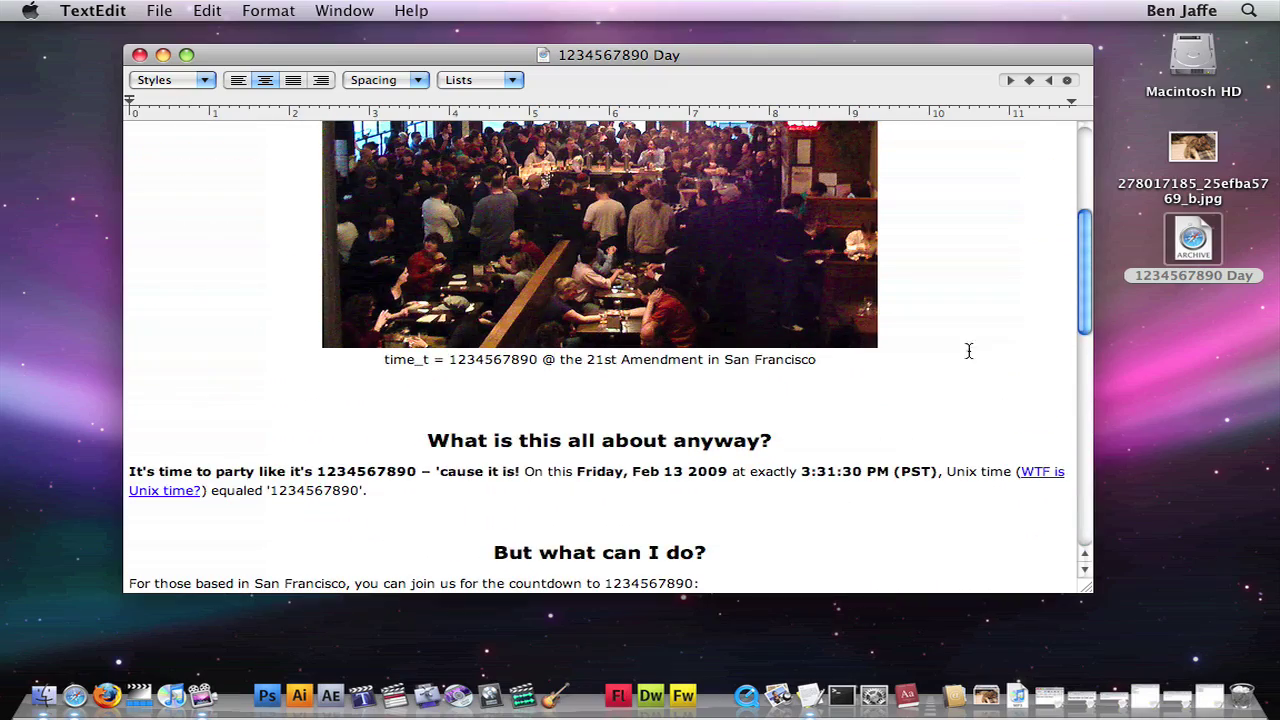
left_click(172, 496)
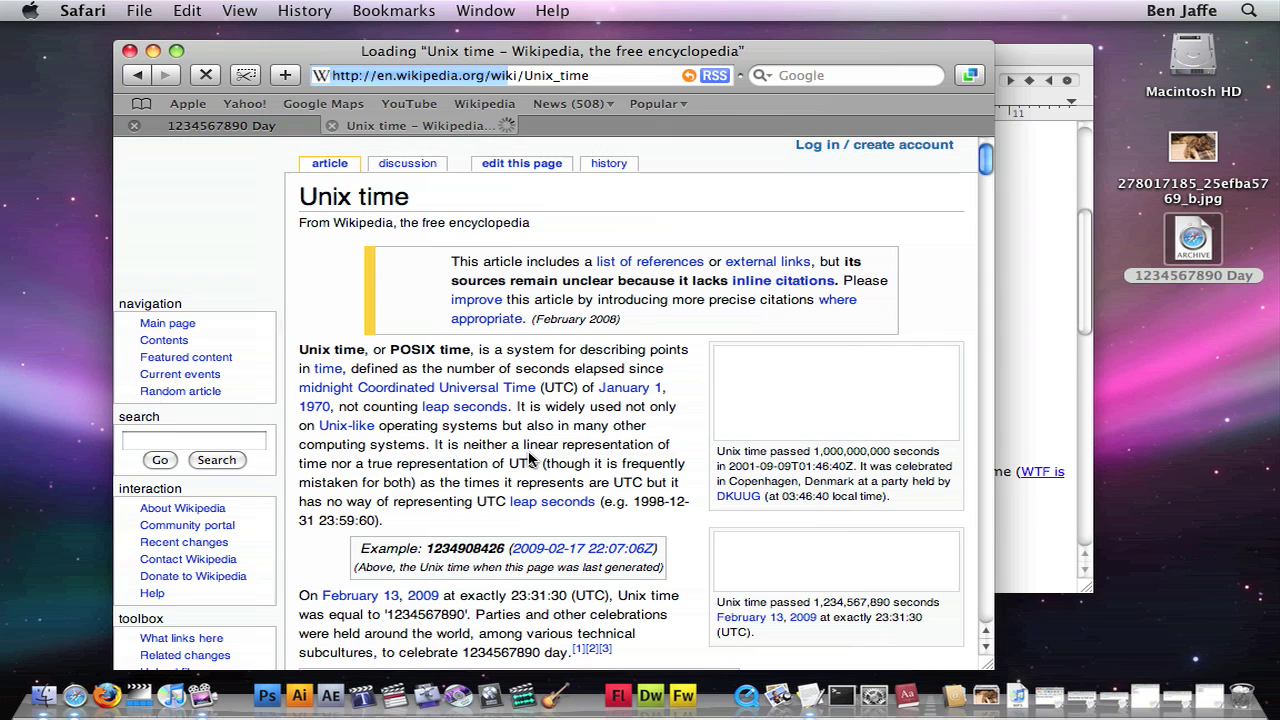
Switch back to TextEdit, return to the beginning of the web archive document, and close it.
key("super+Tab")
scroll(744, 418, "up", 10)
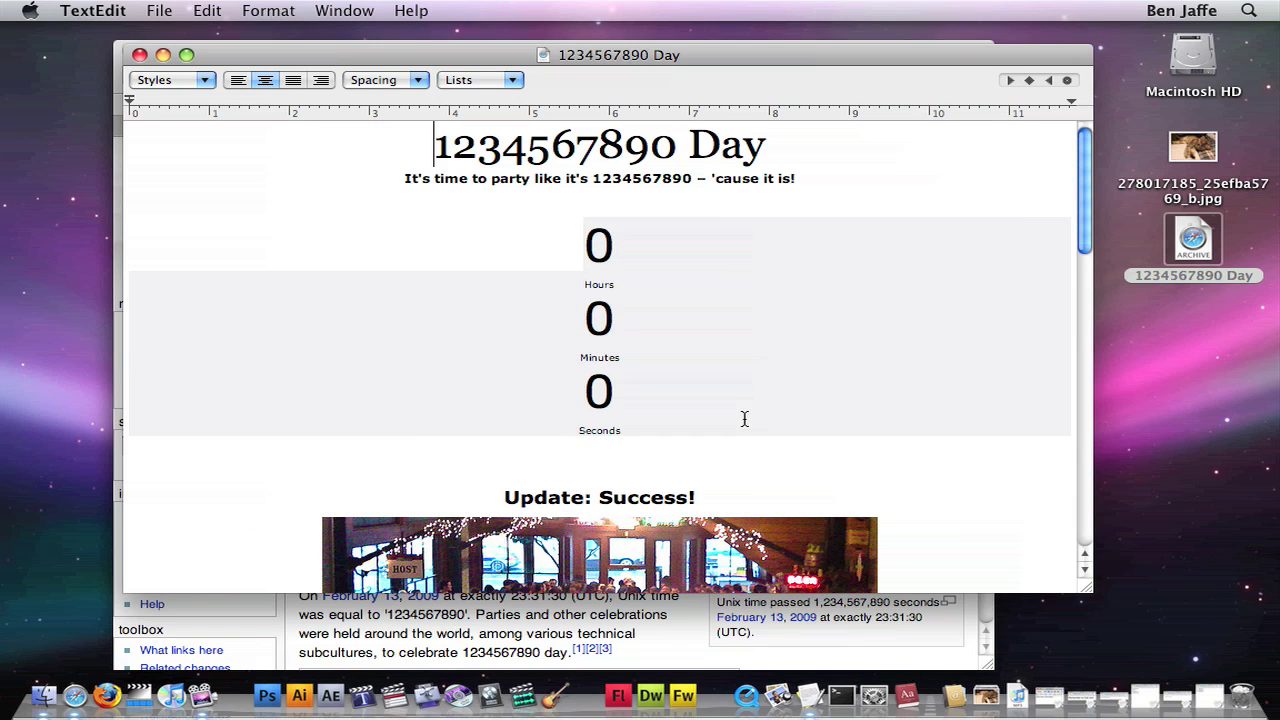
key("super+Tab")
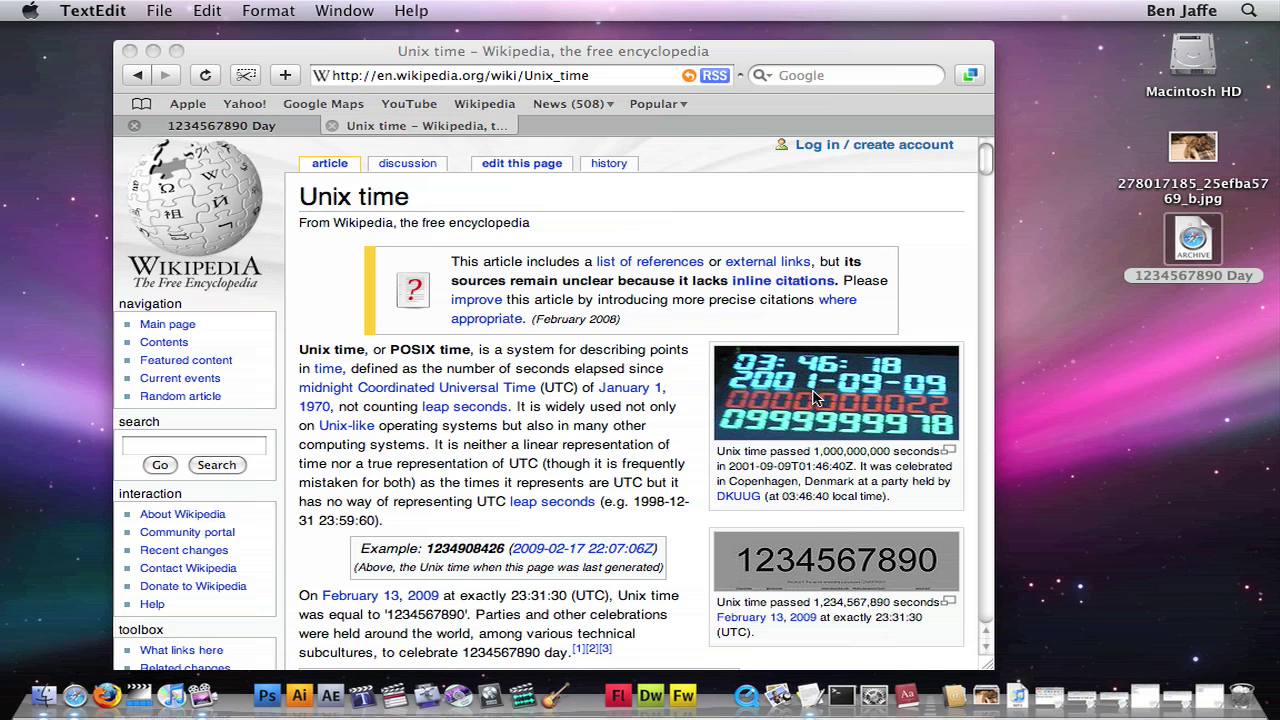
Set TextEdit's Open and Save preferences to ignore rich text commands in HTML files, and close the preferences.
left_click(100, 10)
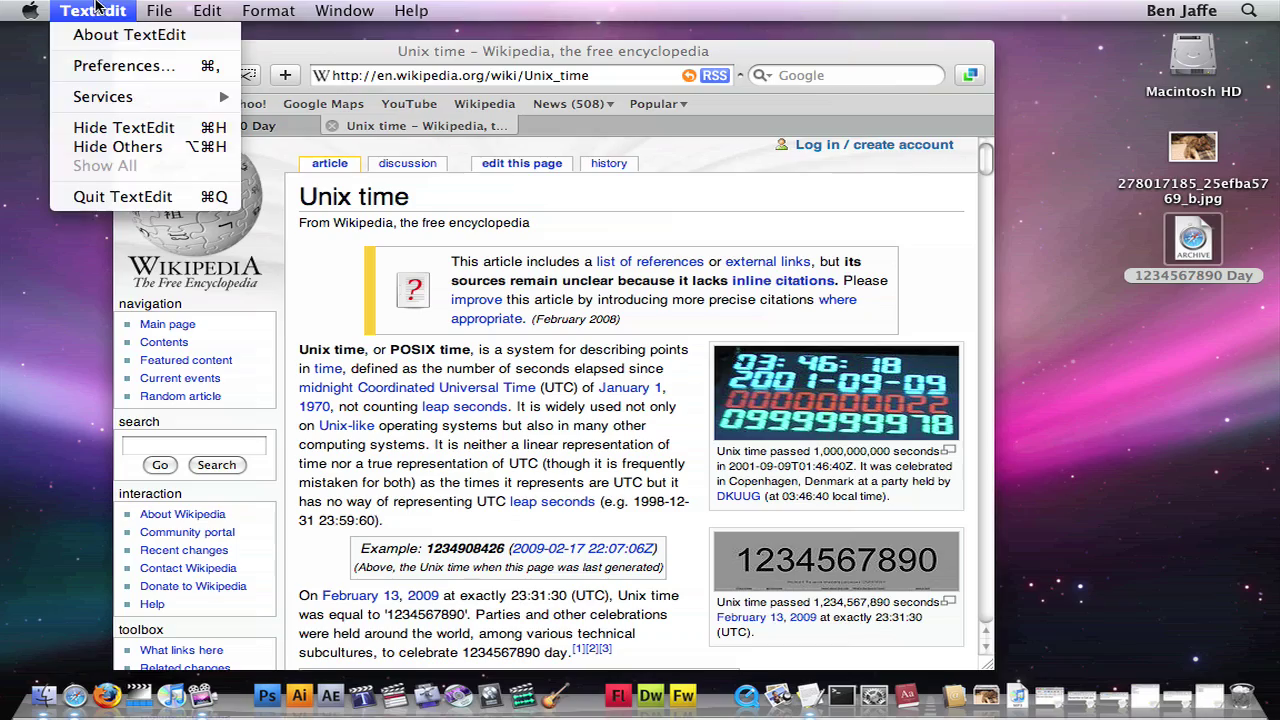
left_click(103, 65)
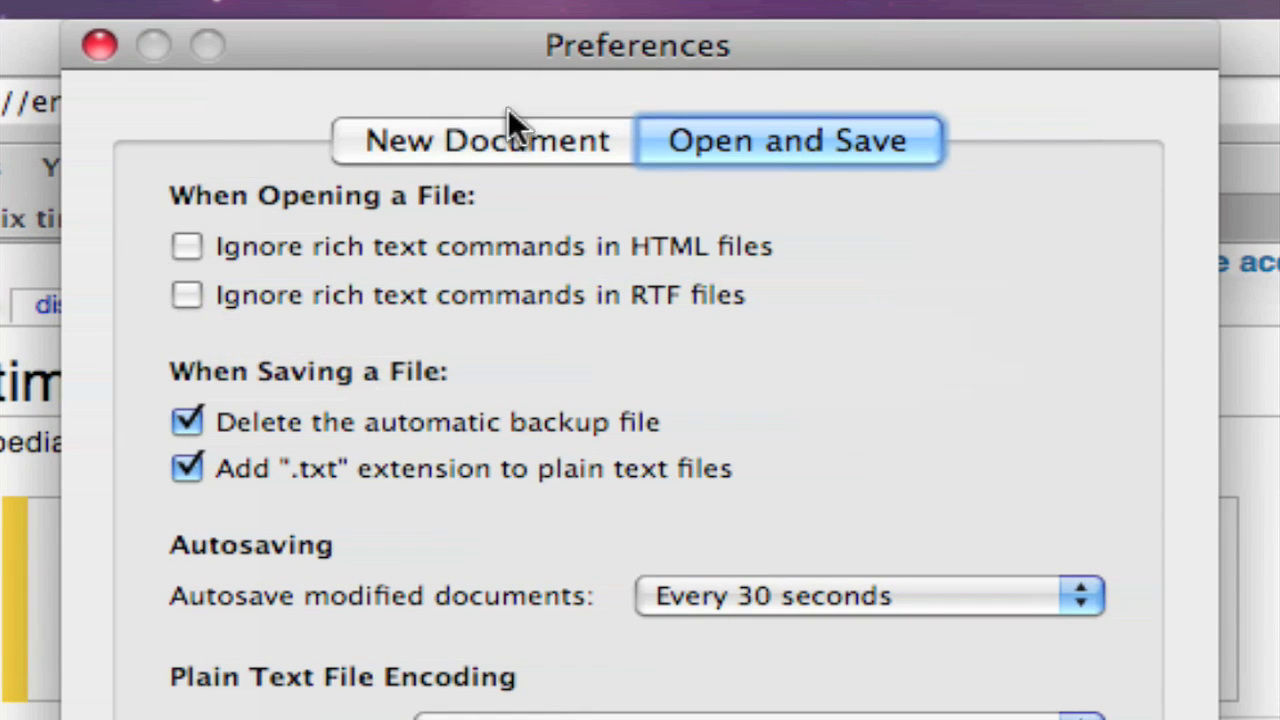
left_click(186, 240)
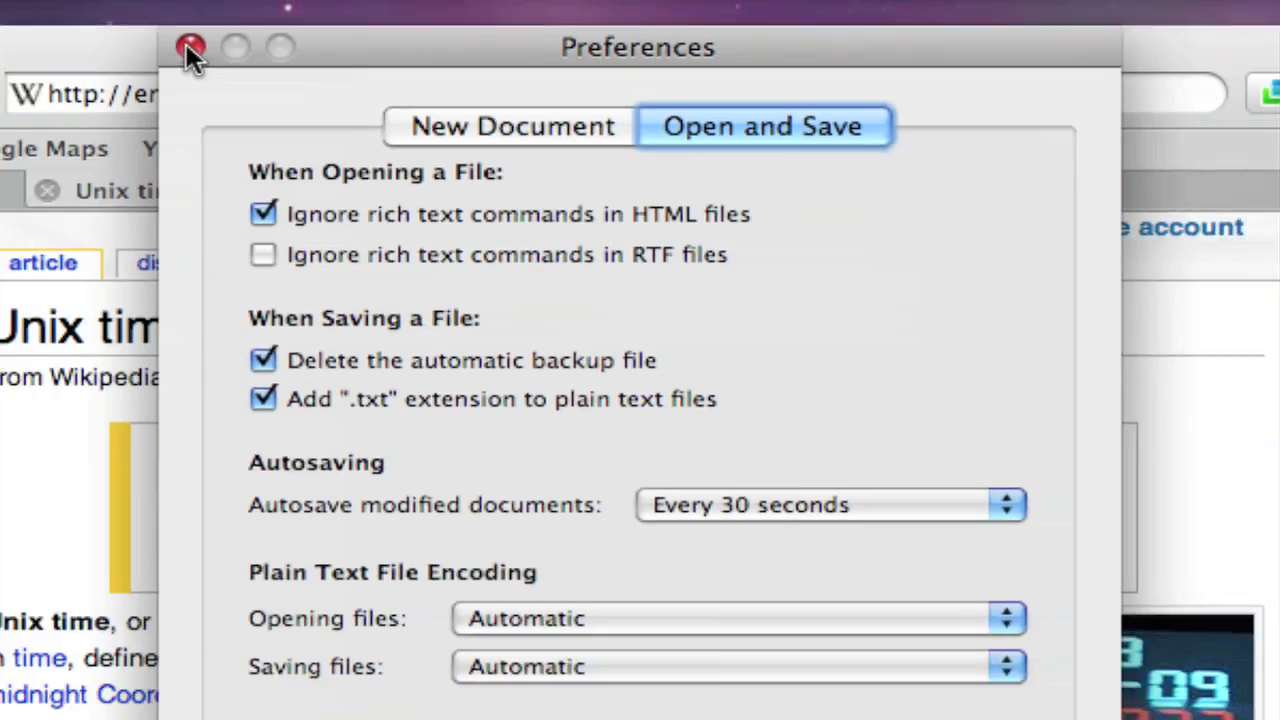
left_click(99, 44)
left_click(268, 127)
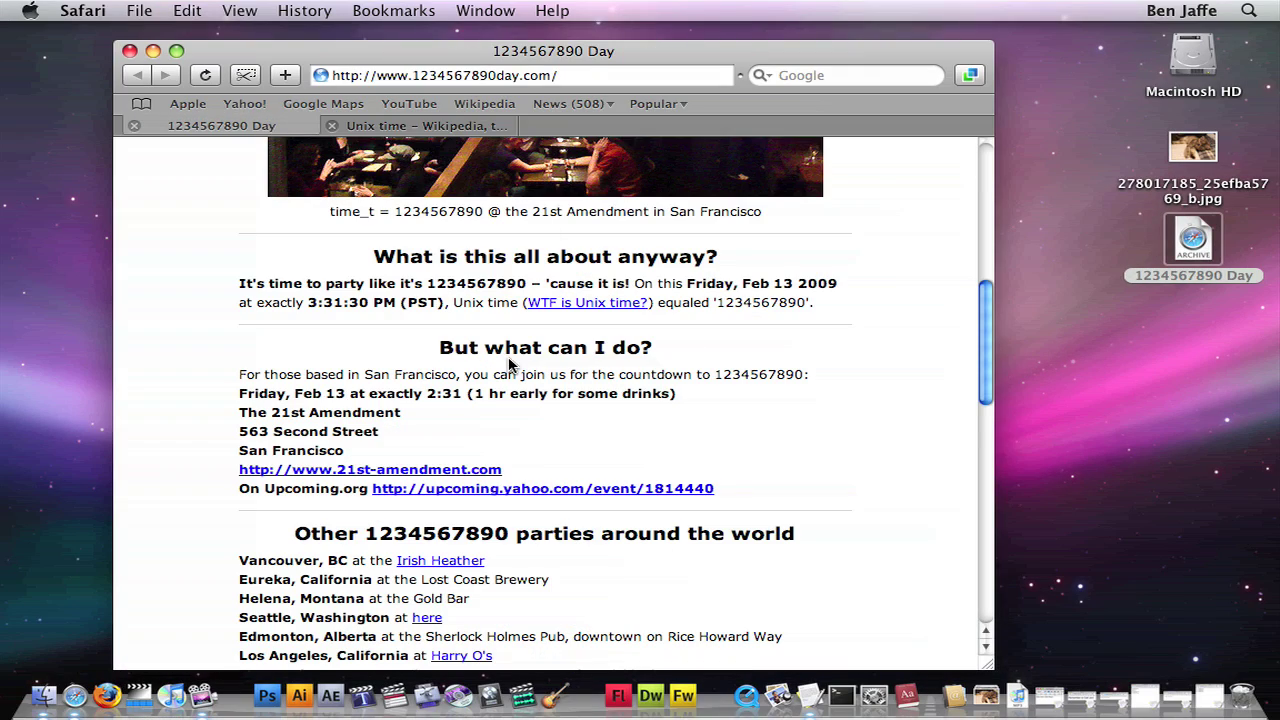
key("super+s")
left_click(612, 211)
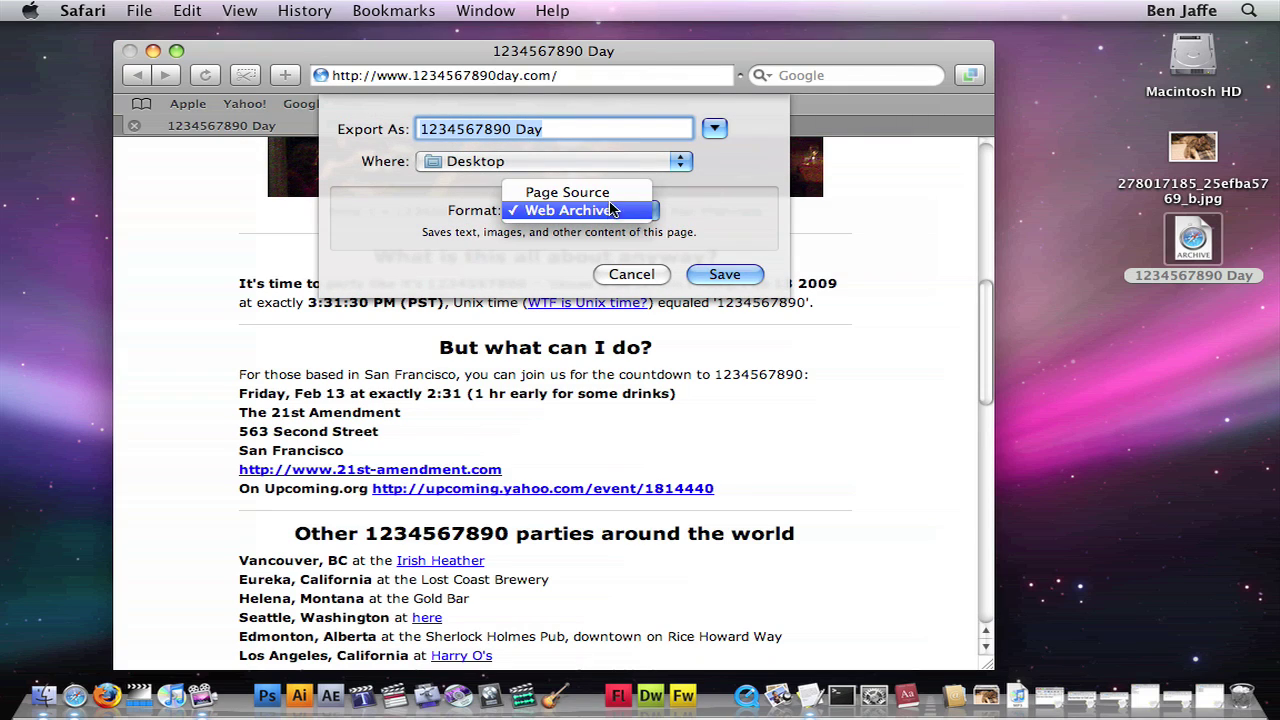
left_click(600, 192)
left_click(742, 283)
left_click(1200, 336)
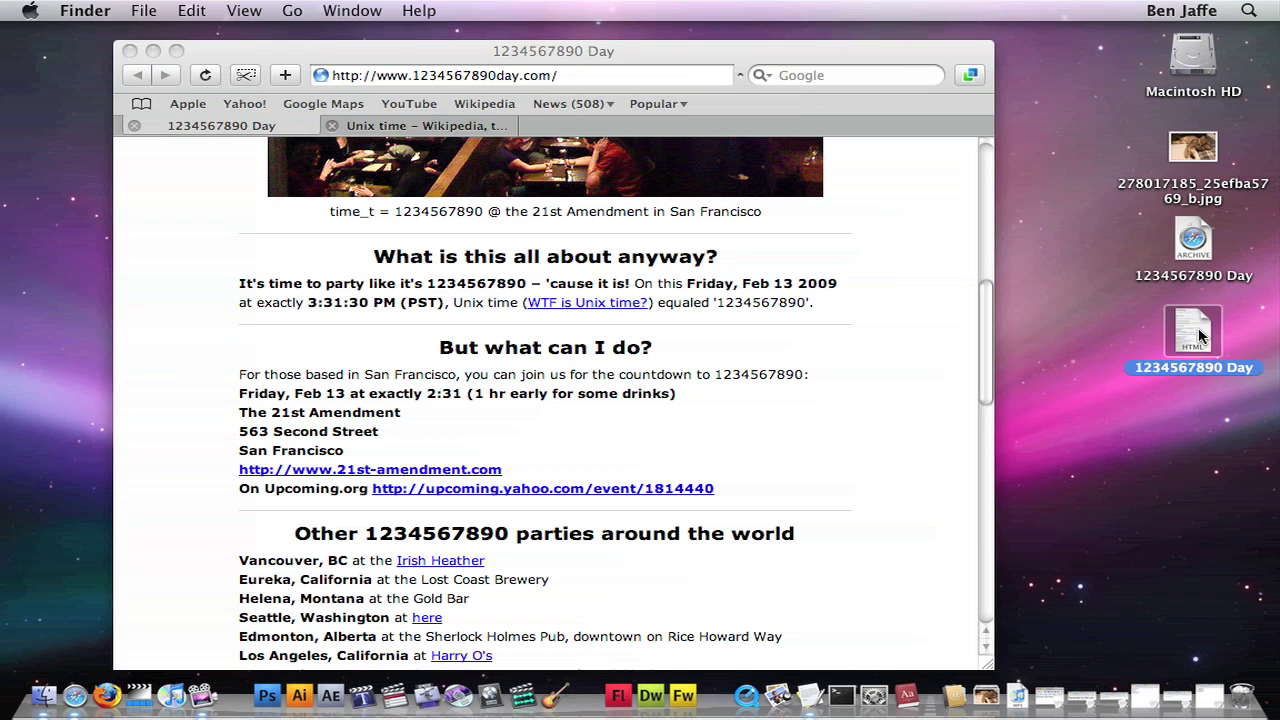
left_click_drag(1205, 336, 812, 706)
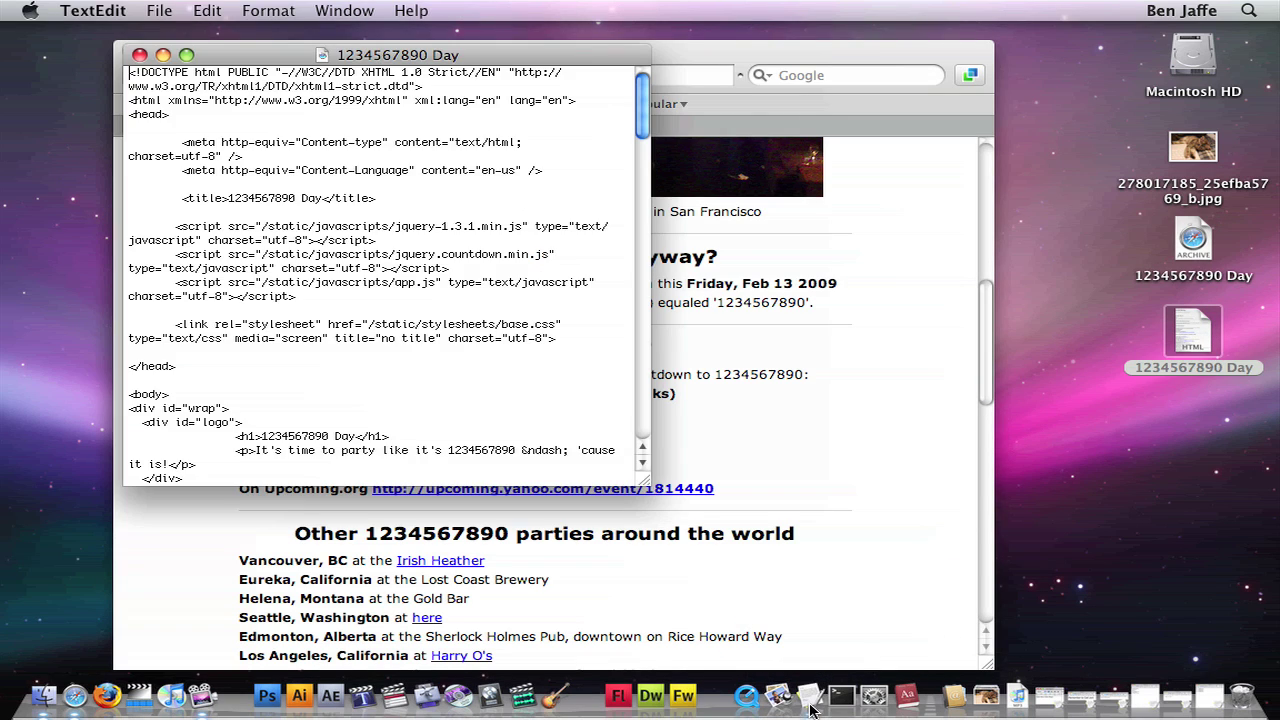
left_click_drag(645, 479, 856, 587)
scroll(663, 388, "down", 10)
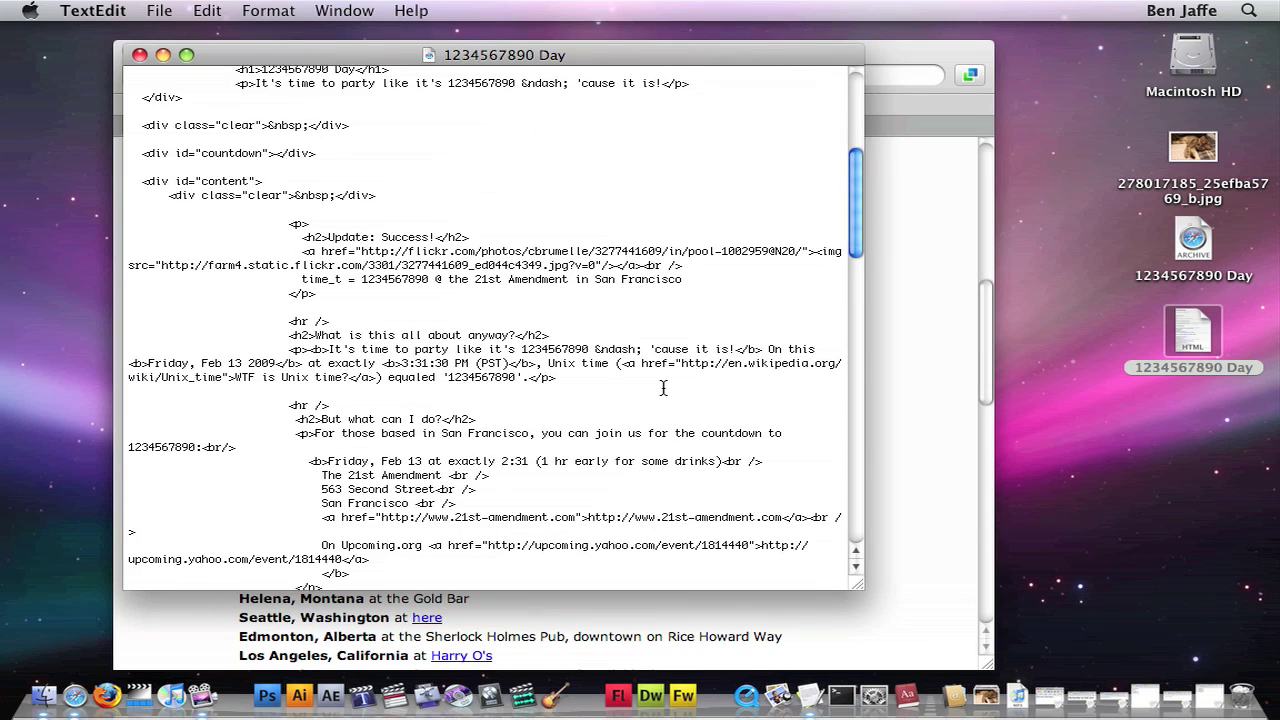
scroll(663, 388, "up", 10)
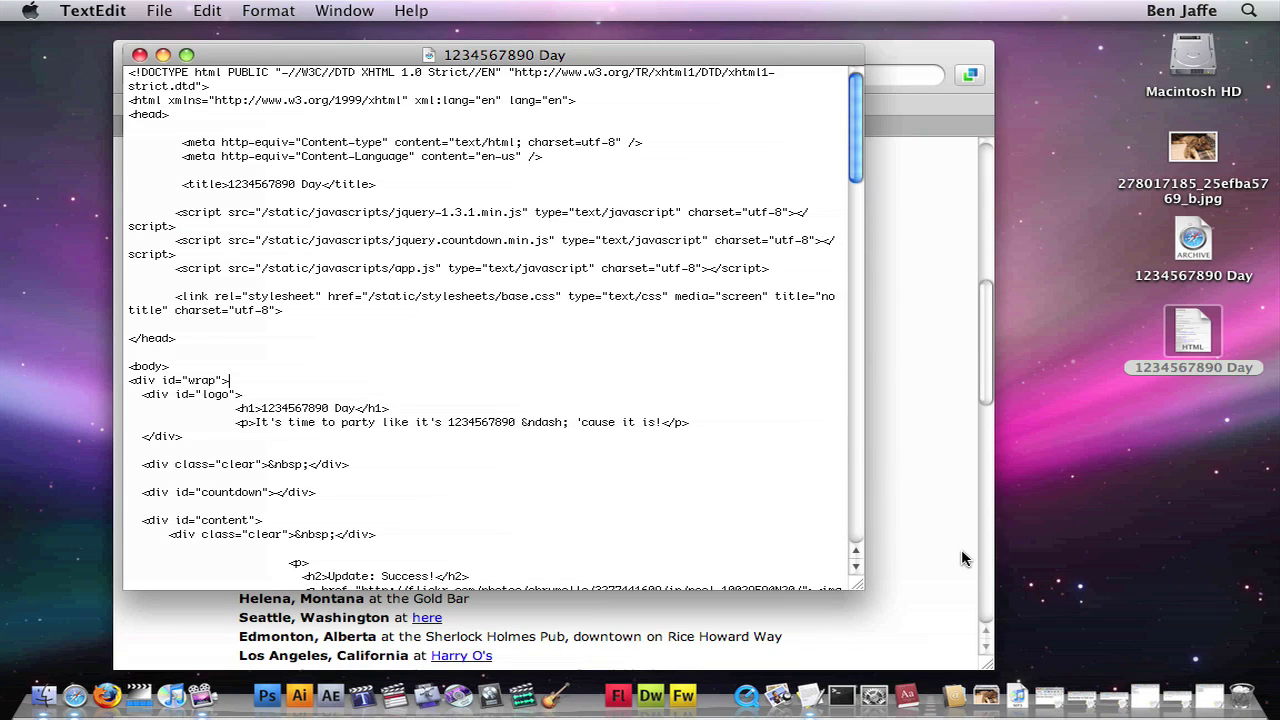
Restore the minimized TextEdit documents and spread out the Untitled 5 and Untitled 7 windows.
left_click(1060, 707)
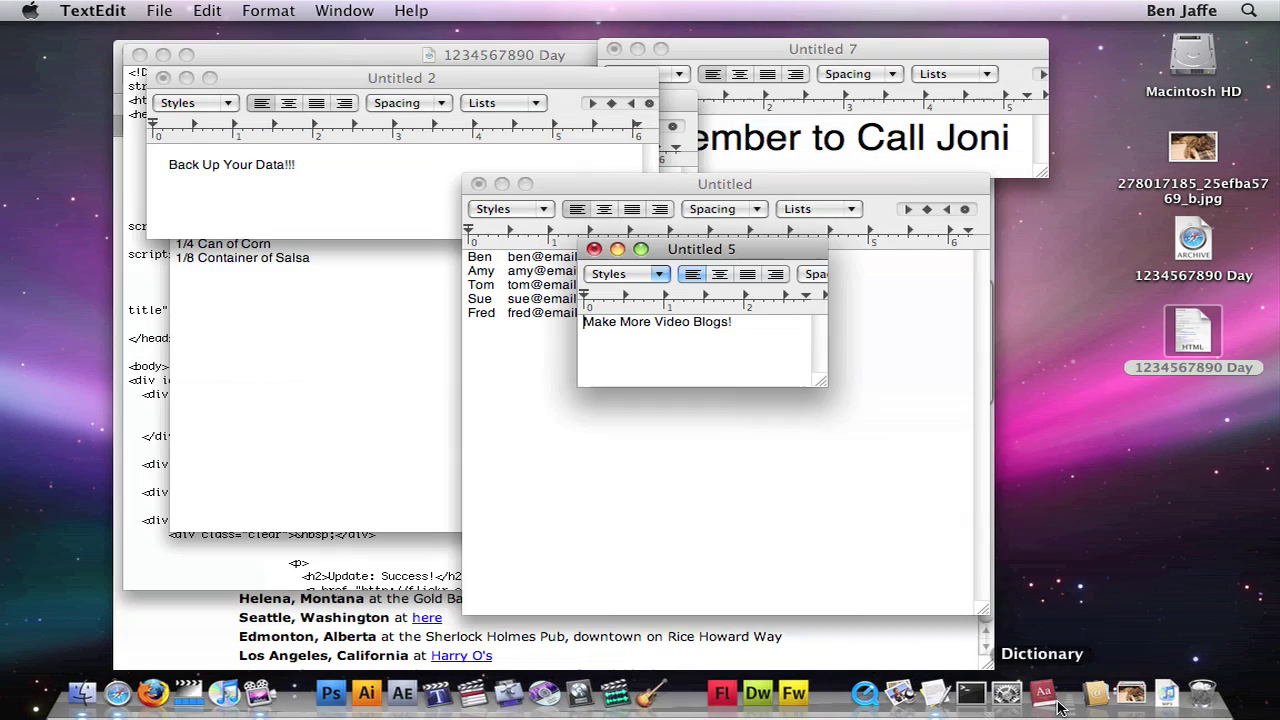
left_click_drag(785, 251, 259, 395)
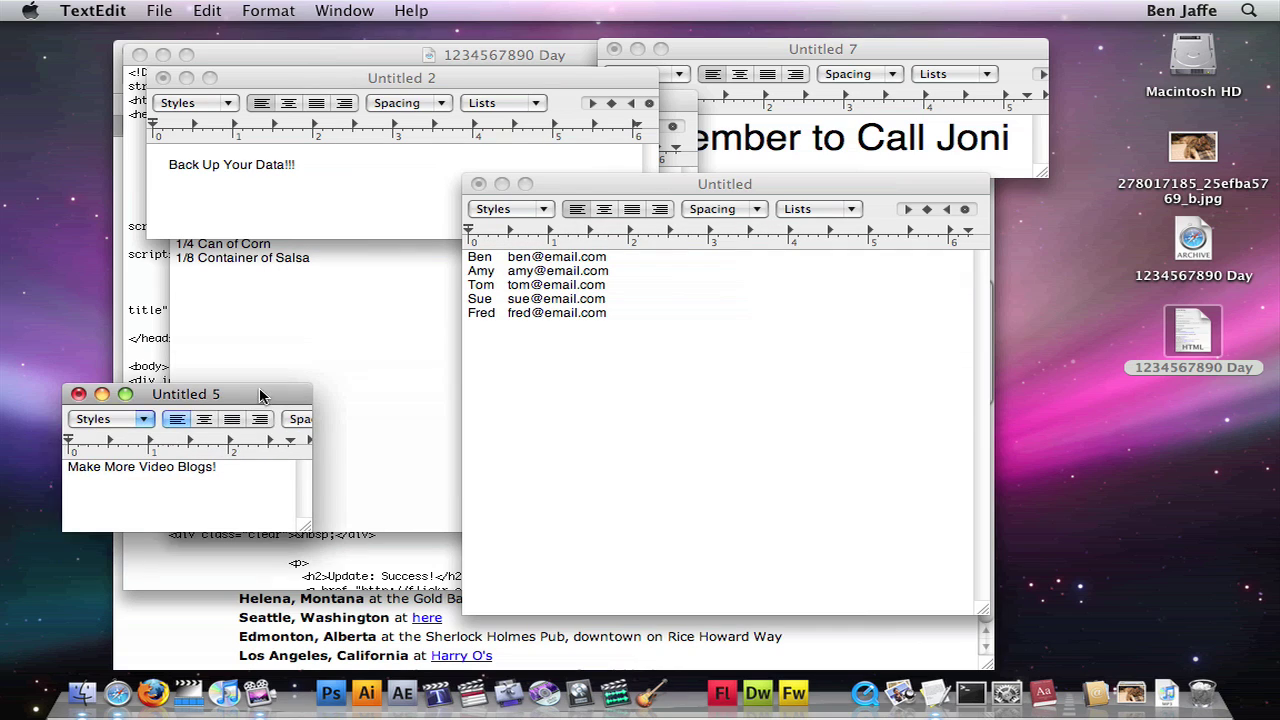
left_click_drag(790, 52, 889, 39)
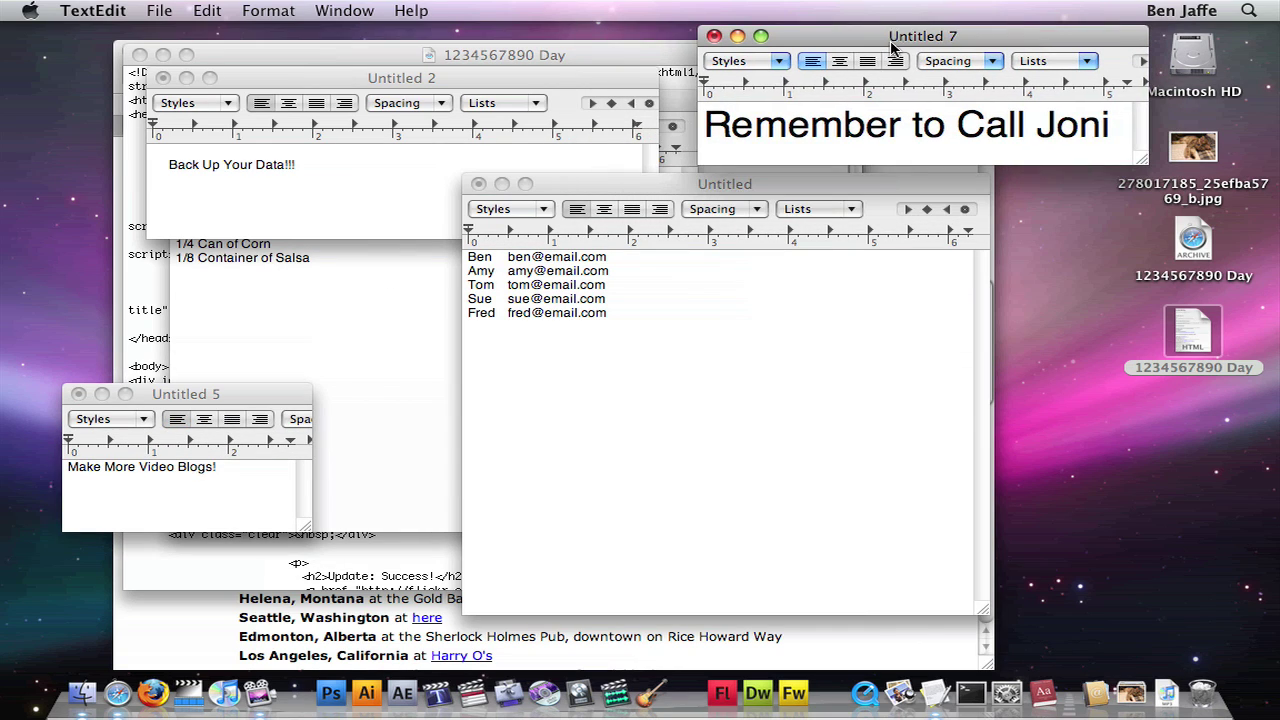
Force quit TextEdit while its unsaved documents are still open.
right_click(939, 703)
key("alt")
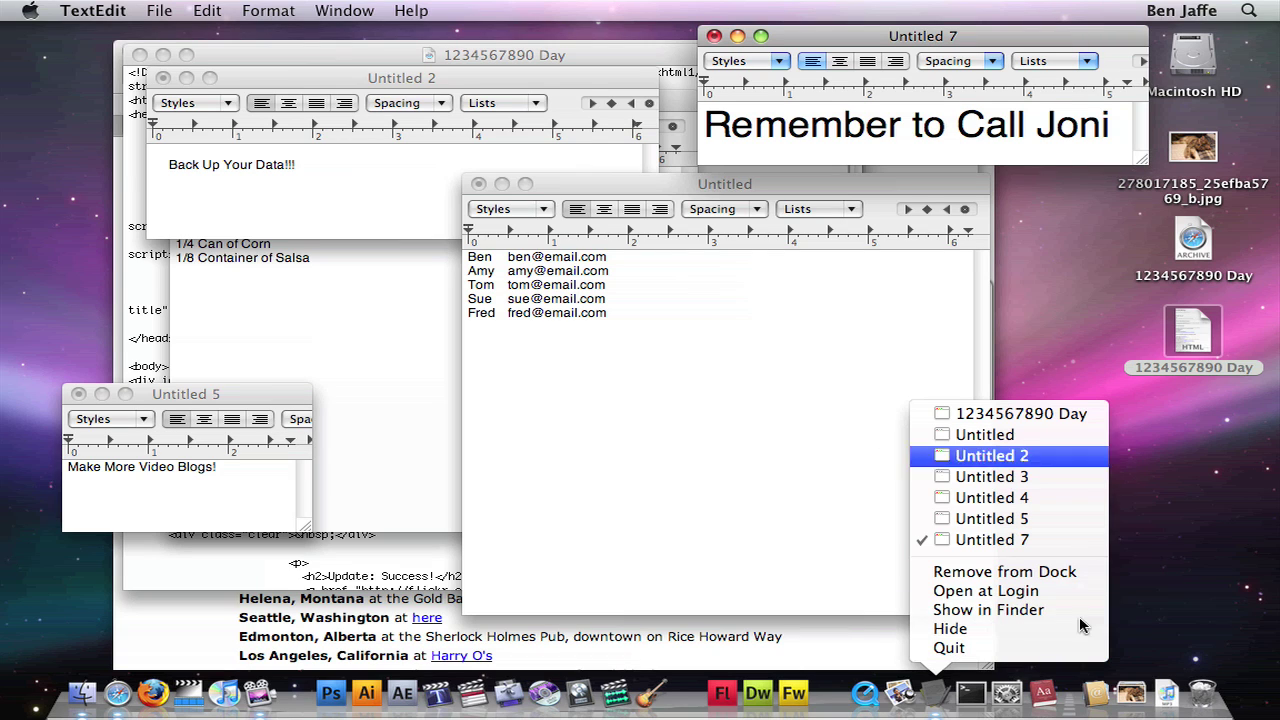
key("alt")
left_click(1058, 650)
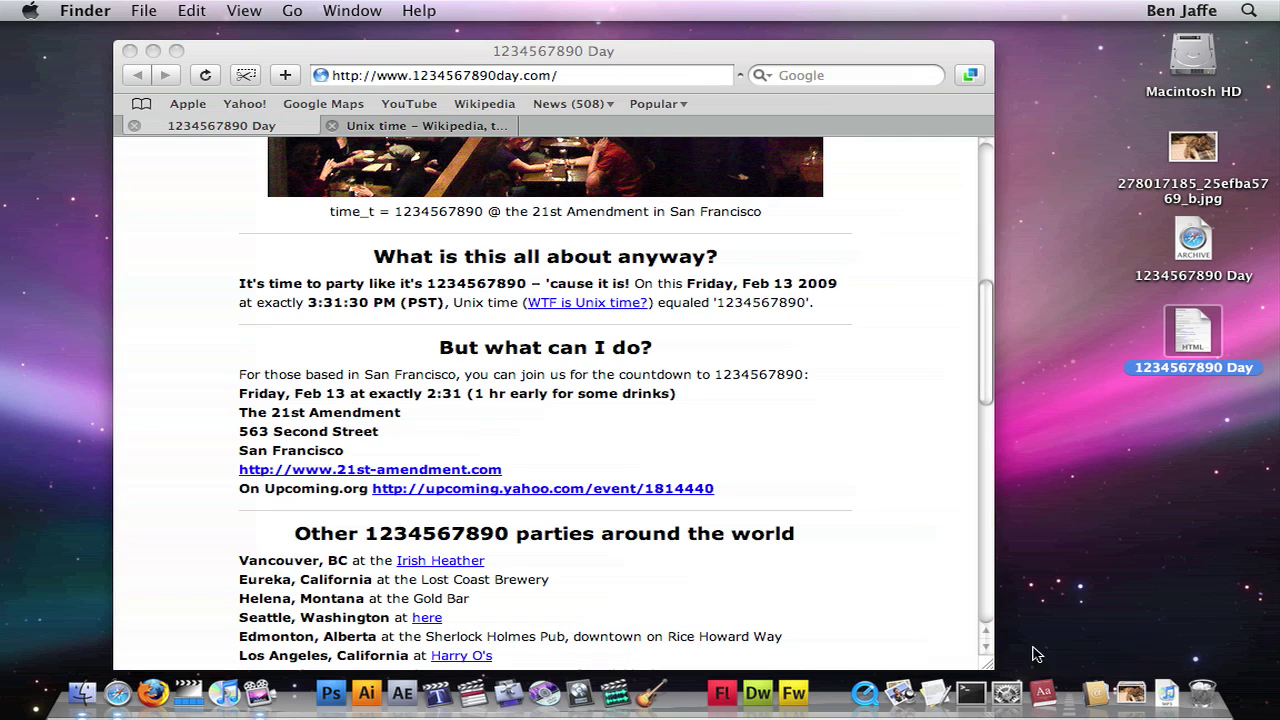
Reopen TextEdit to recover the autosaved documents, and move the Untitled 6 and Untitled 5 windows away from the stack.
left_click(932, 706)
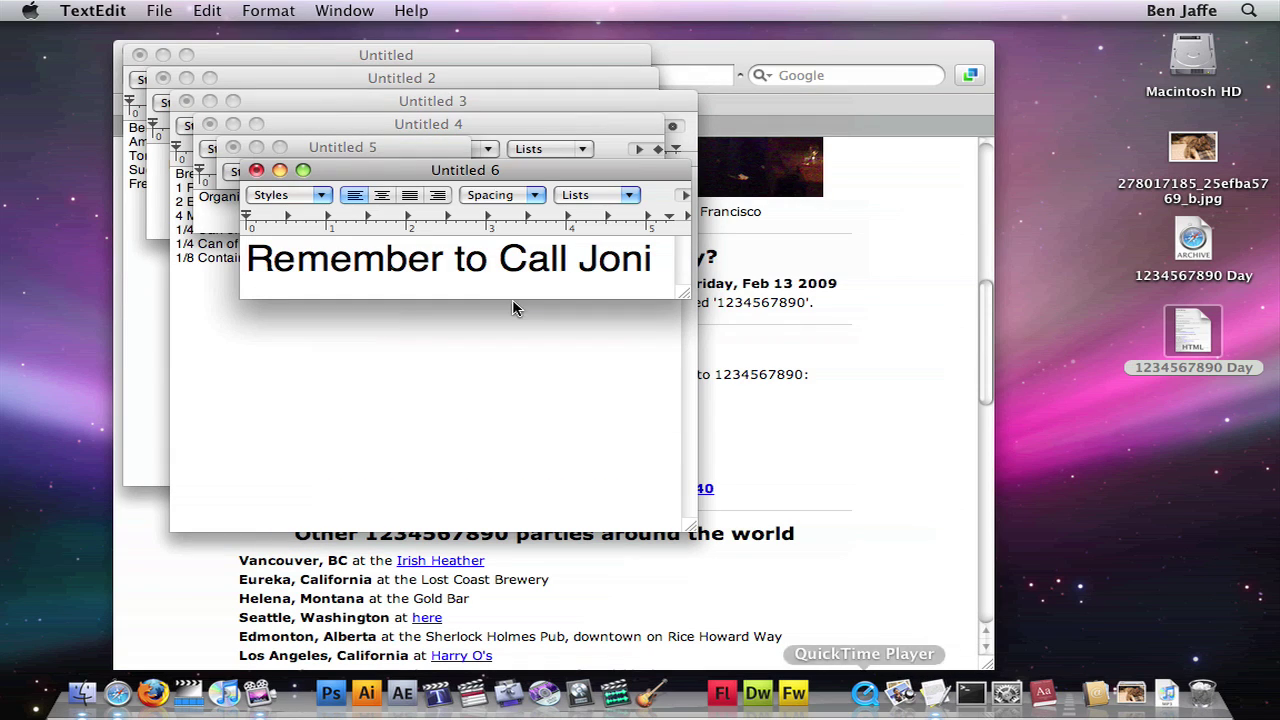
left_click_drag(418, 180, 1000, 229)
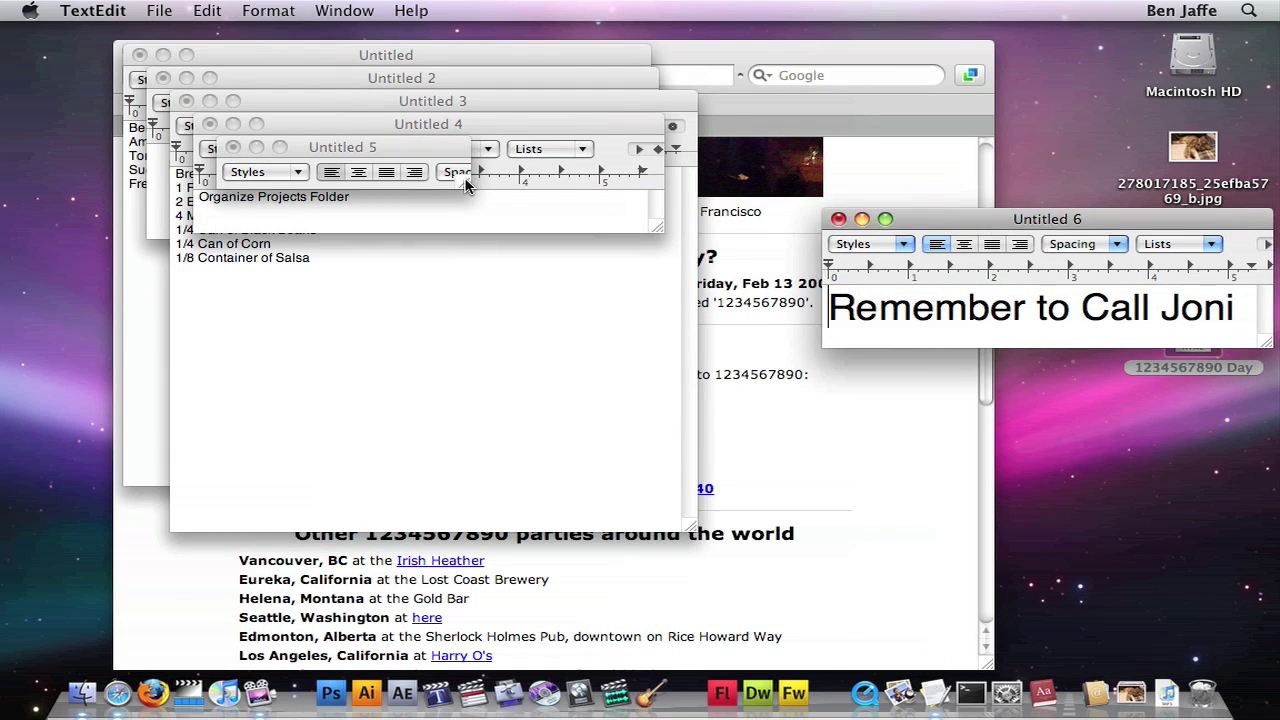
left_click(471, 281)
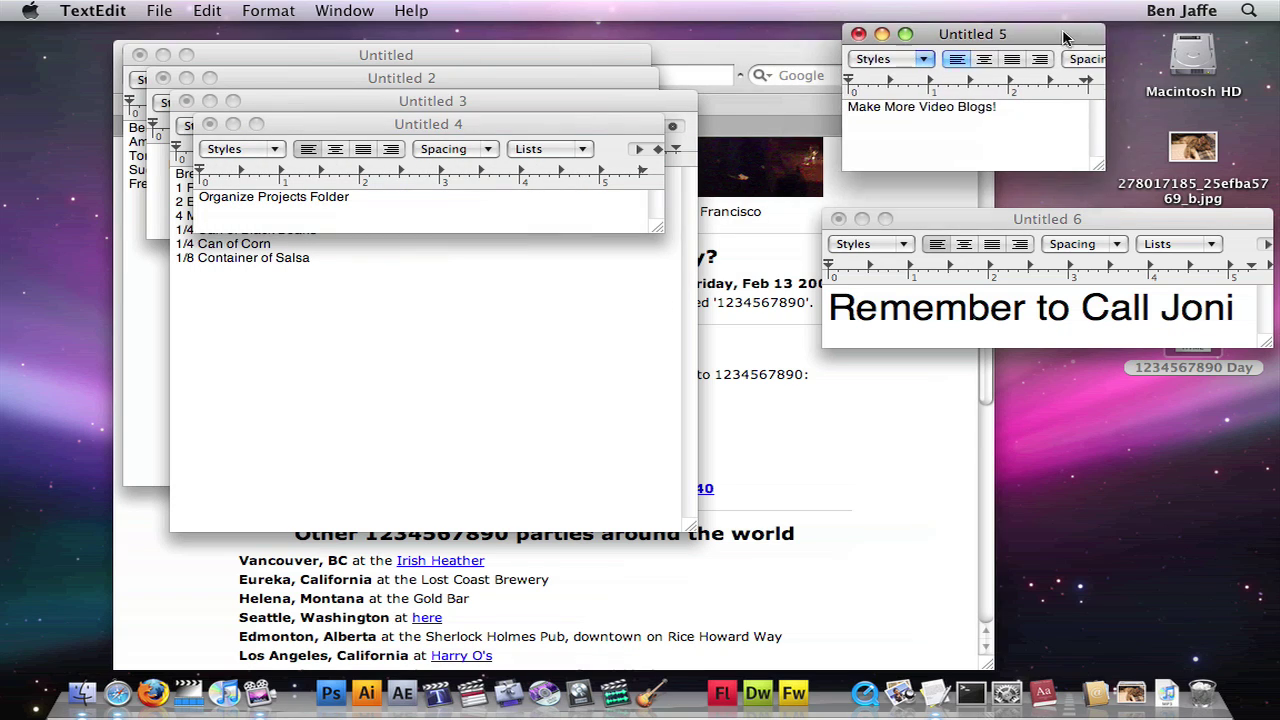